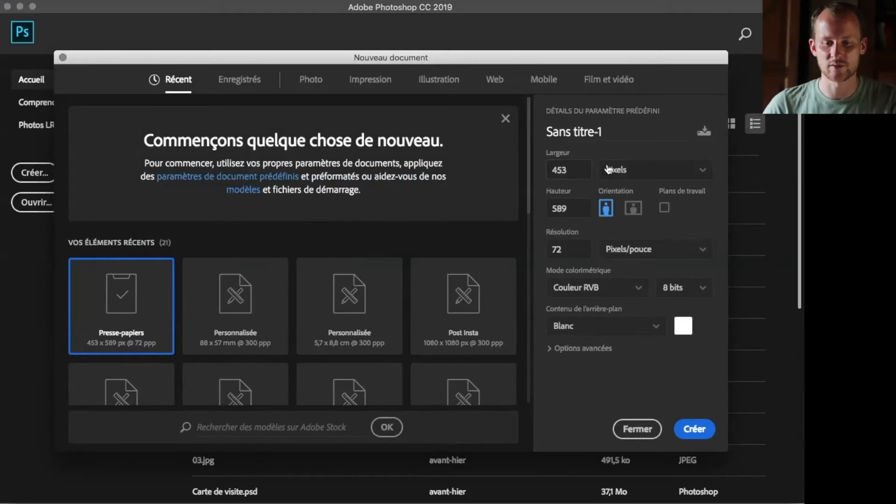
Name the new document "Carte de visite Virtuelle"
click(602, 130)
text(Carte de visite Virtuelle)
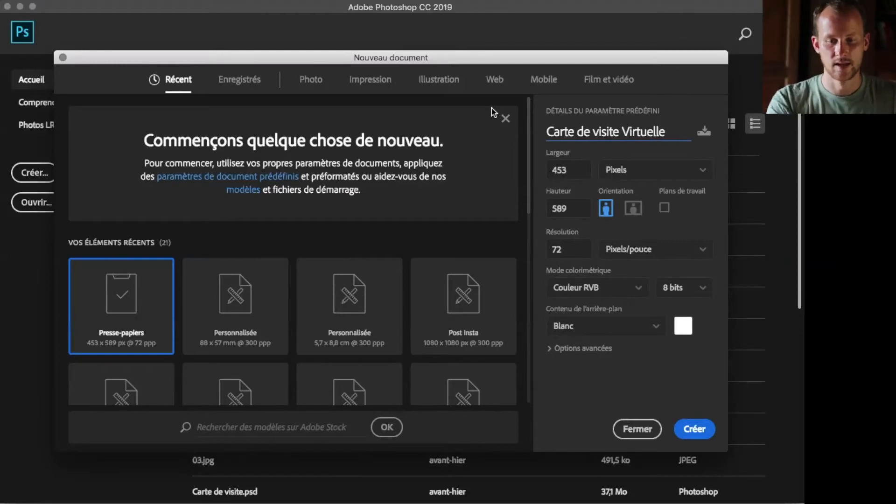
Set the new document's unit to centimetres and its width to 57
click(616, 176)
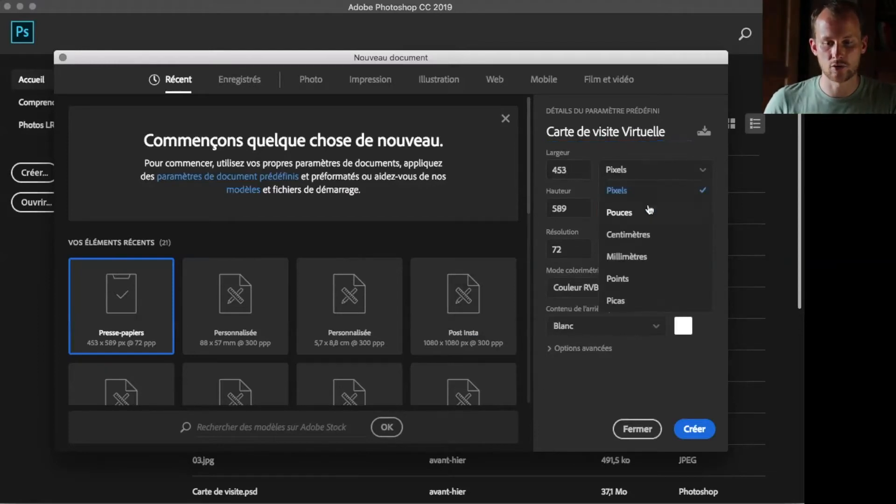
click(625, 234)
click(562, 169)
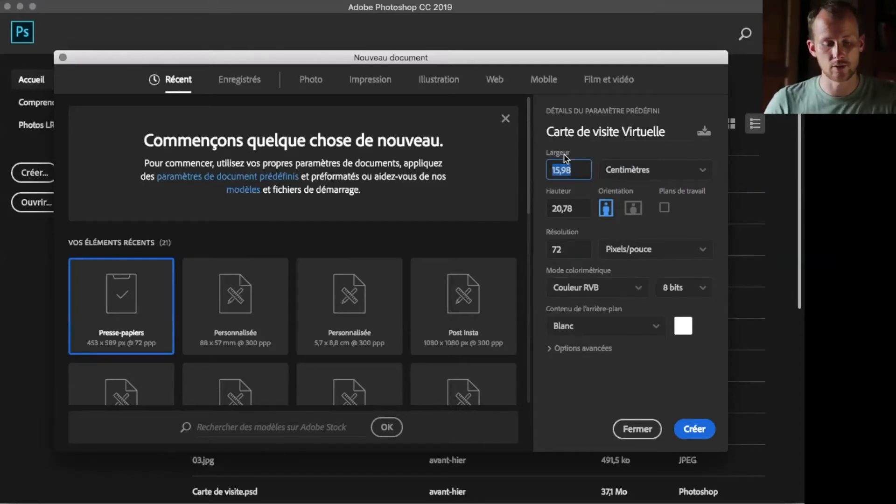
text(57)
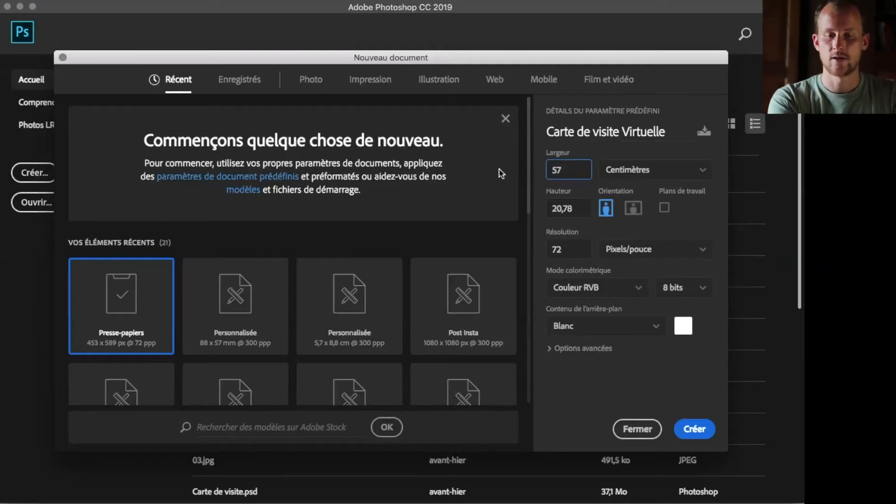
click(585, 209)
Set the new document's unit to millimetres, with a width of 57 and a height of 88
click(617, 170)
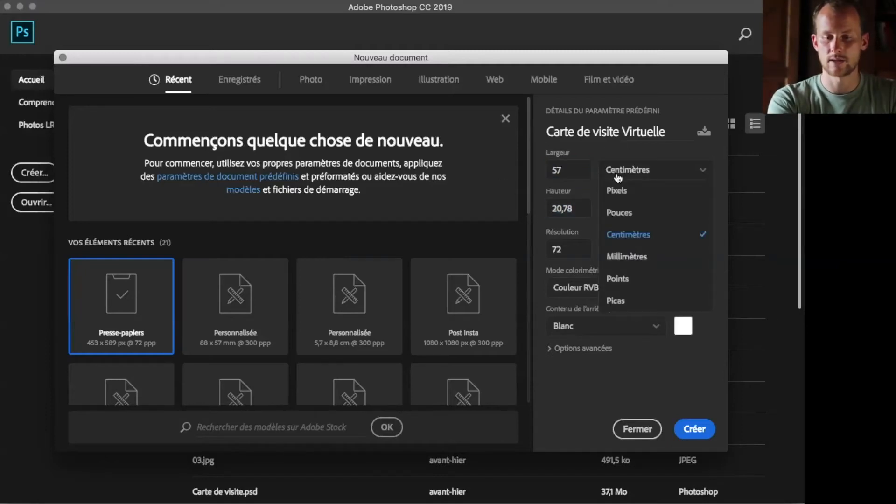
click(618, 254)
key(shift+Tab)
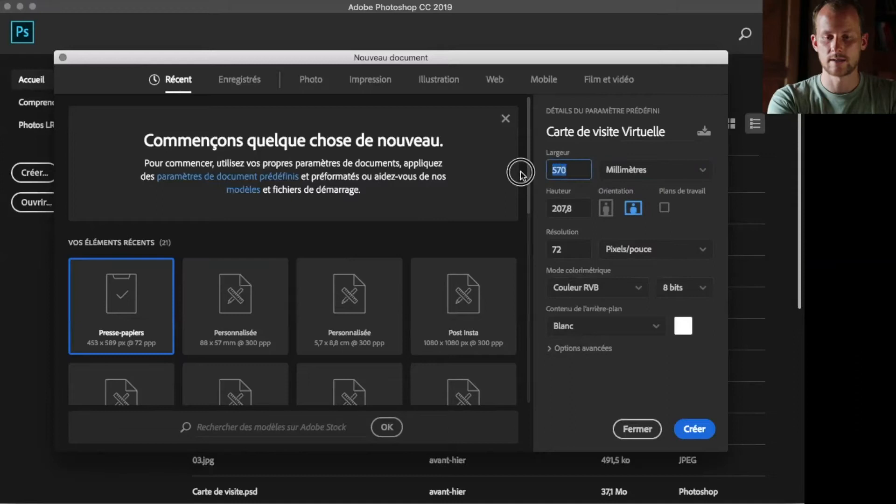
text(57)
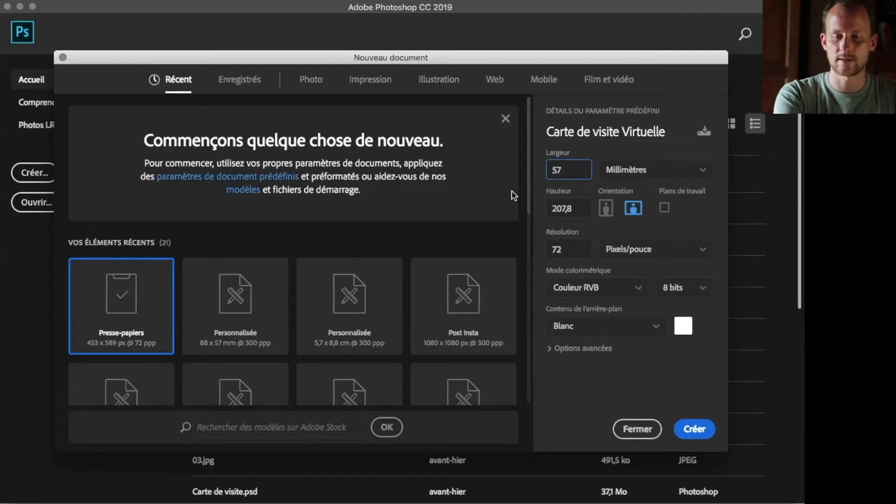
click(570, 205)
text(88)
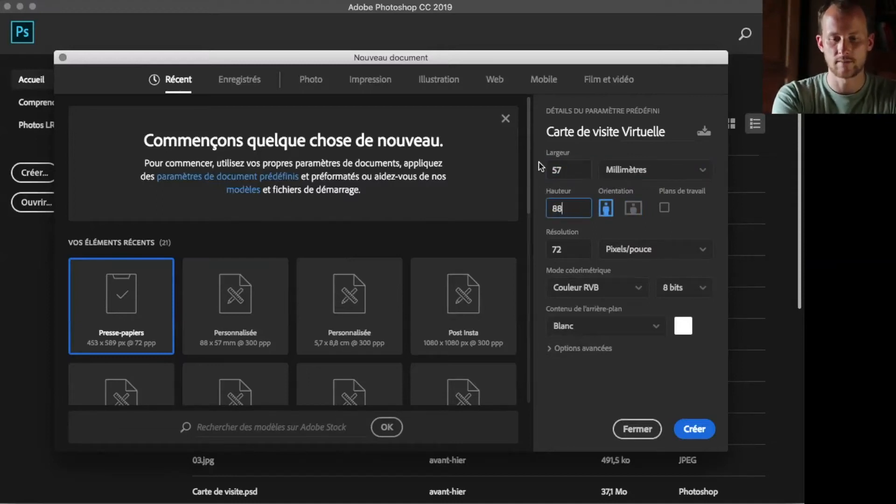
Create the document at 300 pixels per inch in 8-bit RGB colour (Couleur RVB)
click(552, 243)
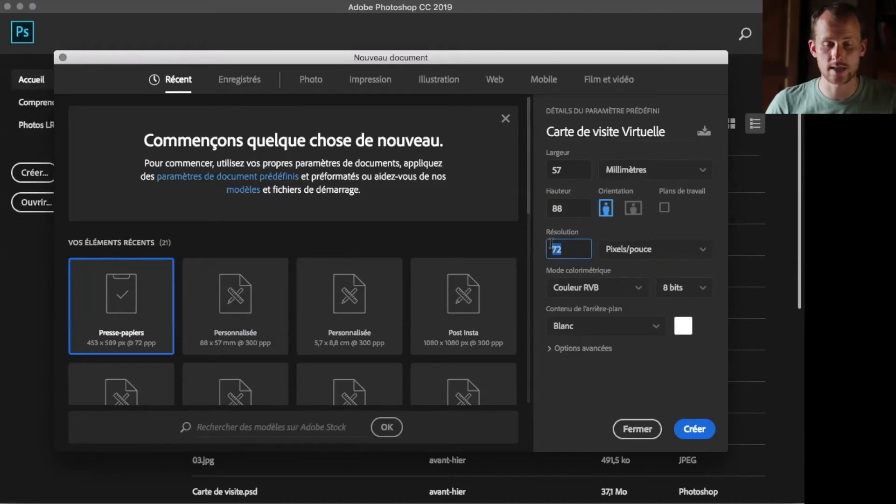
text(300)
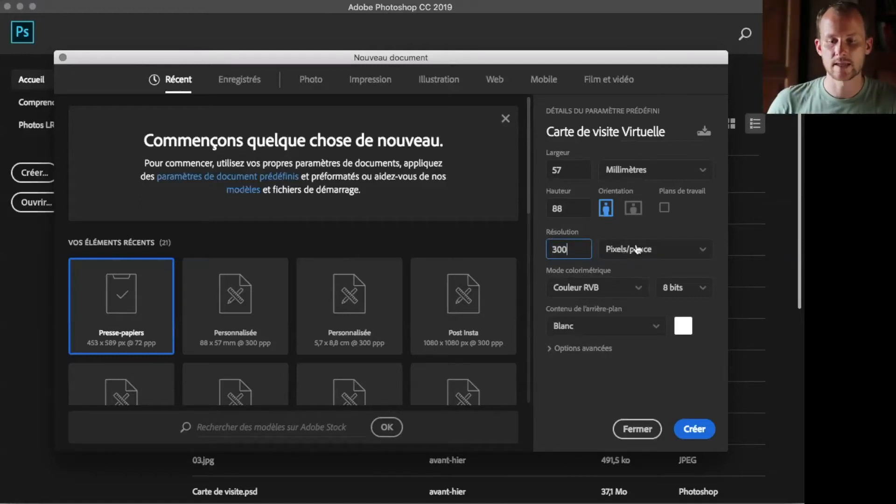
click(579, 291)
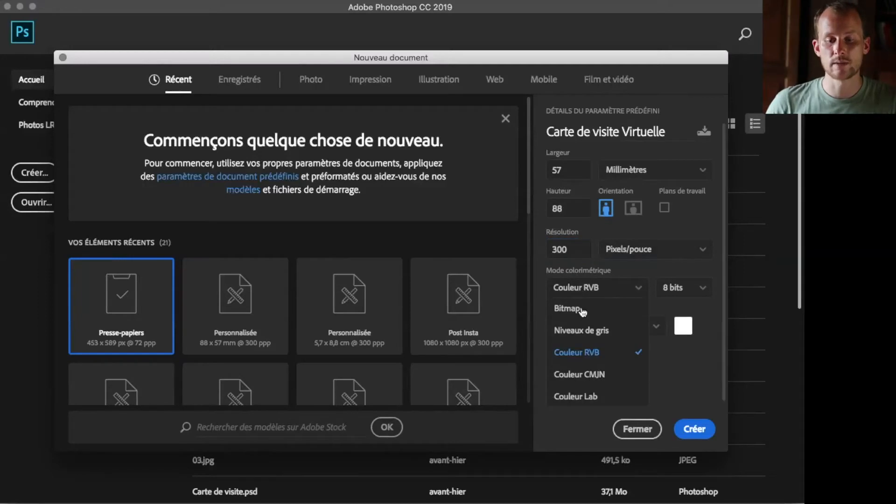
click(575, 354)
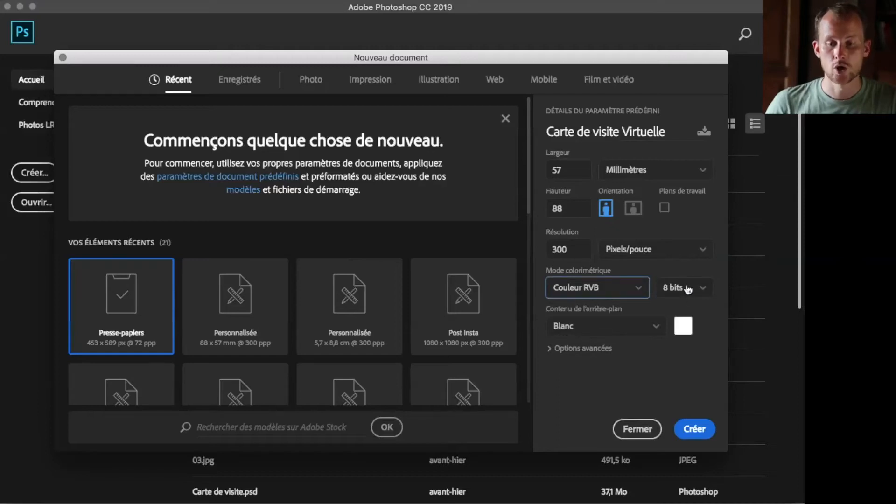
click(695, 297)
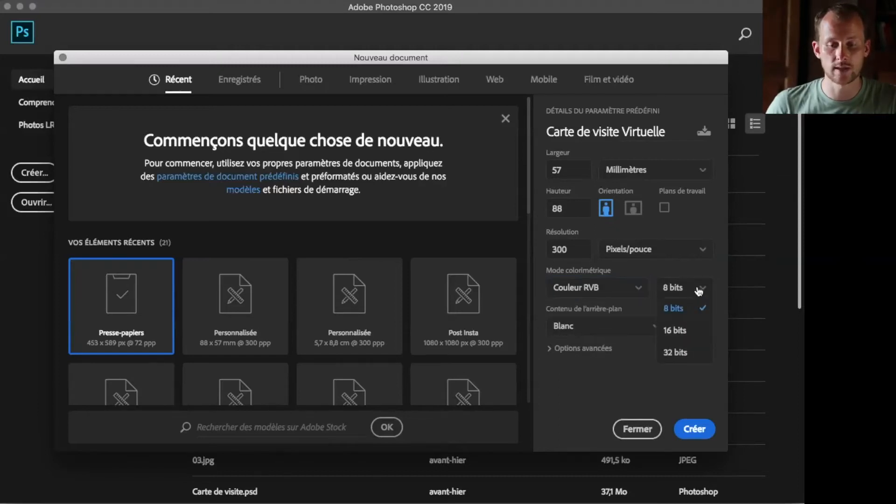
click(706, 299)
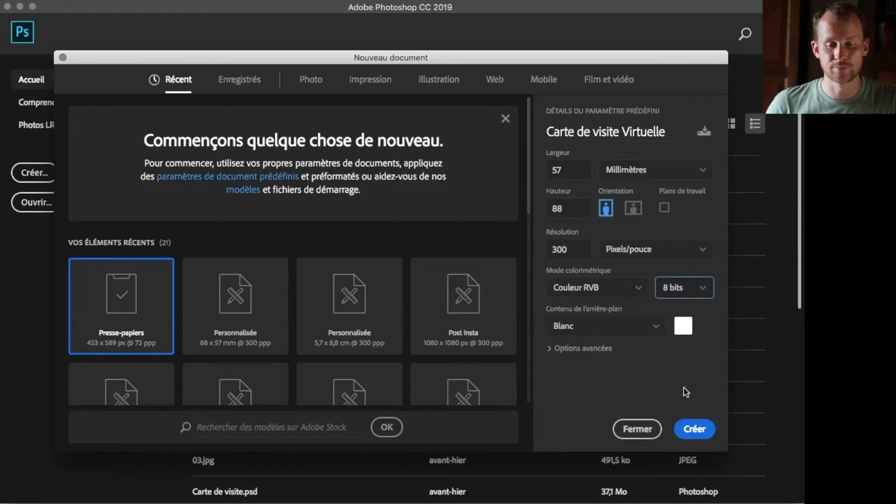
click(694, 428)
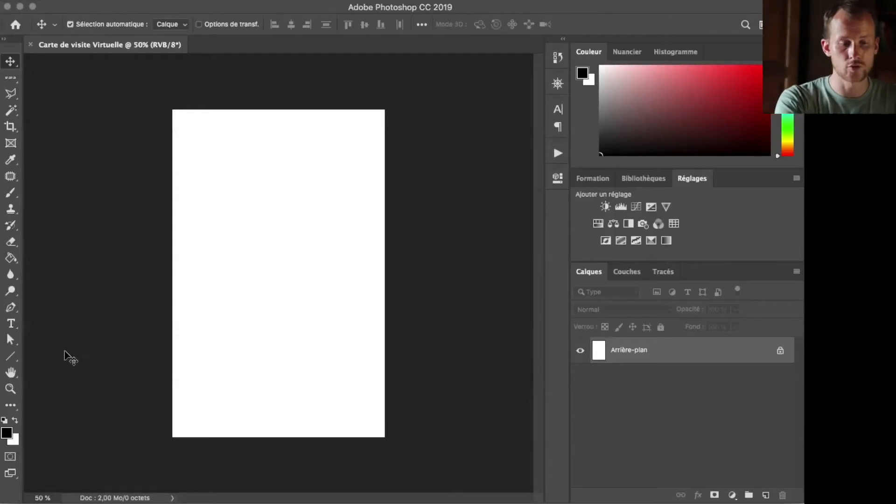
Fill the white background layer with black using the Paint Bucket
key(g)
click(277, 230)
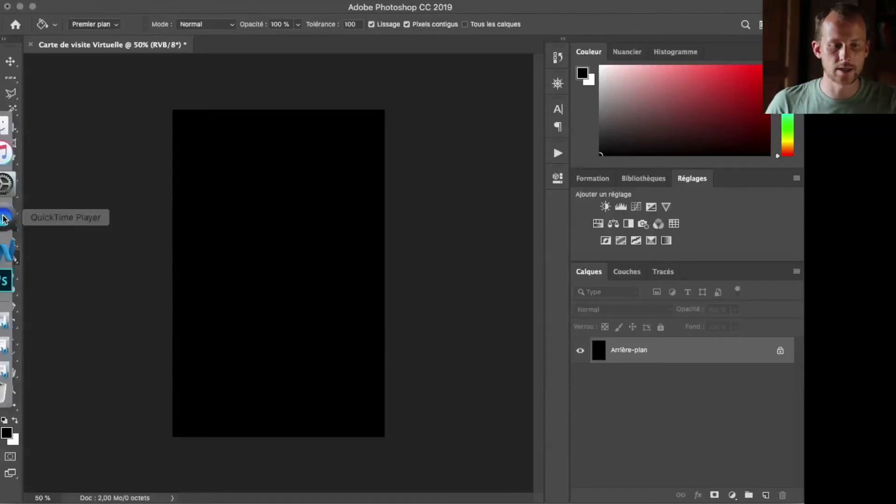
Place the white-outlined profile photo PNG from the élément Tuto folder, scaled to about 22% and horizontally centred in the card's upper half
click(20, 128)
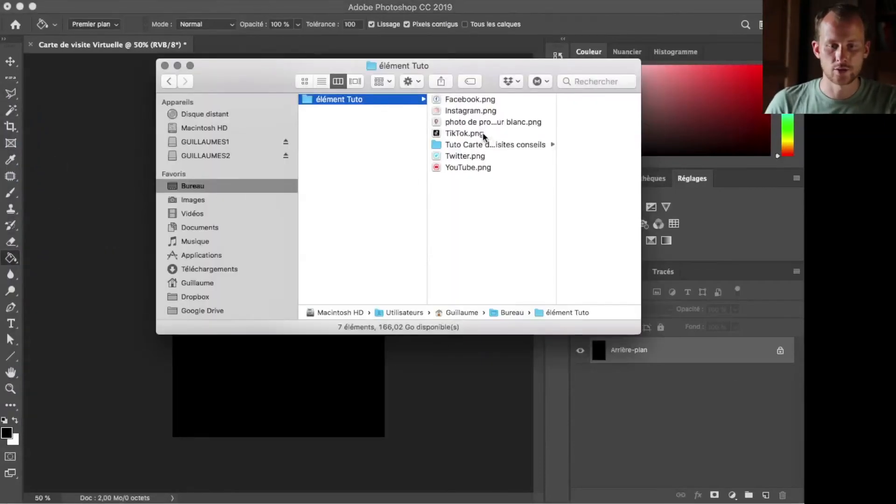
drag(467, 121, 277, 206)
drag(278, 144, 279, 152)
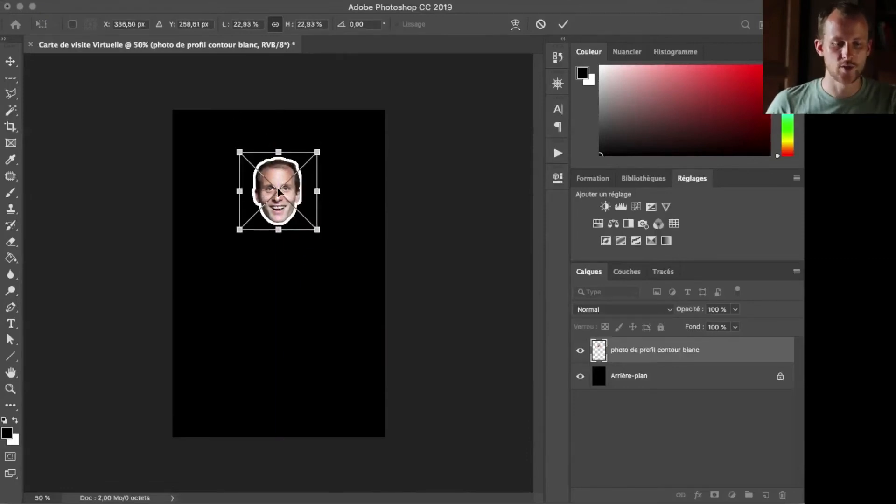
drag(278, 192, 280, 195)
drag(279, 156, 279, 160)
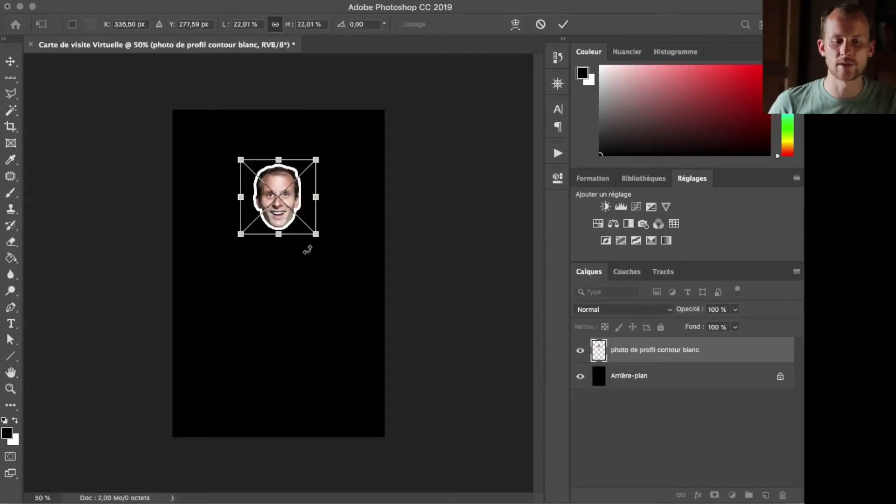
key(Return)
key(g)
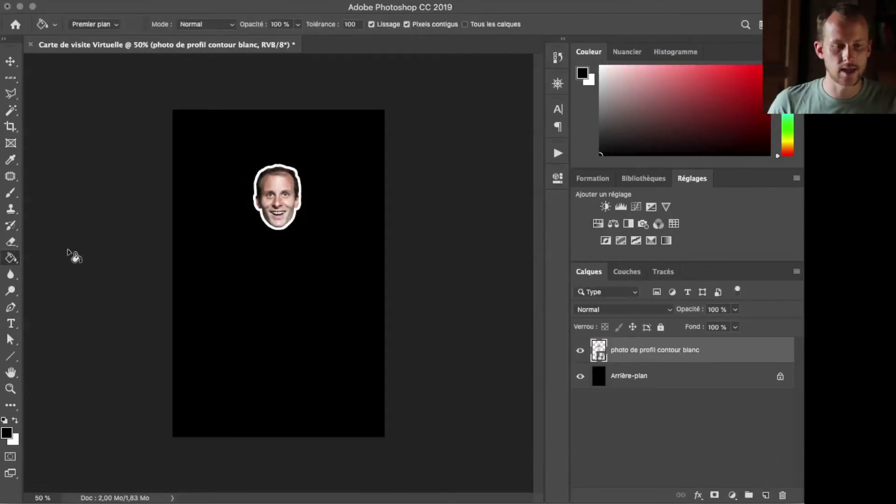
Add the white text "GuiGraphiste" in Englebert Regular, 16 pt, above the profile photo
drag(10, 324, 59, 323)
click(237, 136)
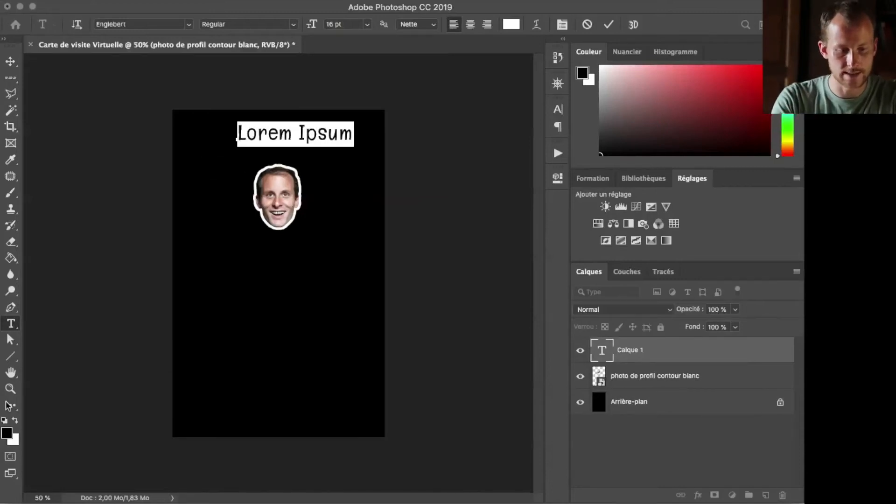
click(15, 422)
text(Gu)
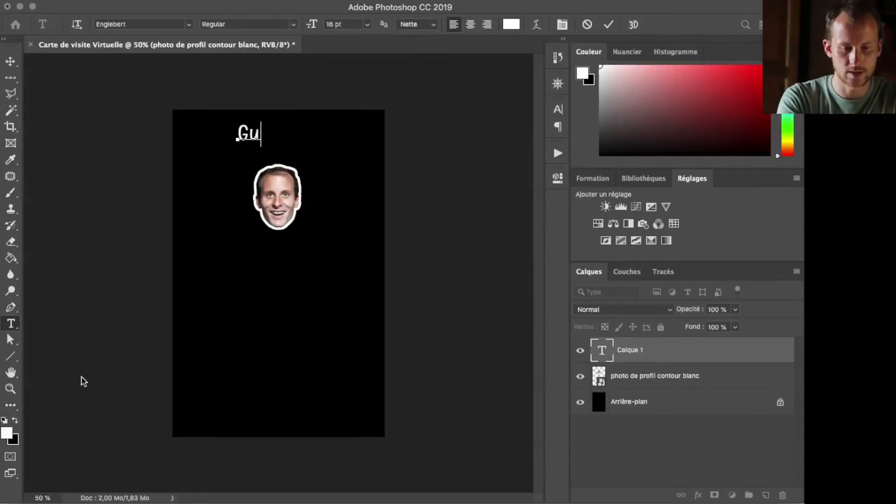
text(iGraphisye)
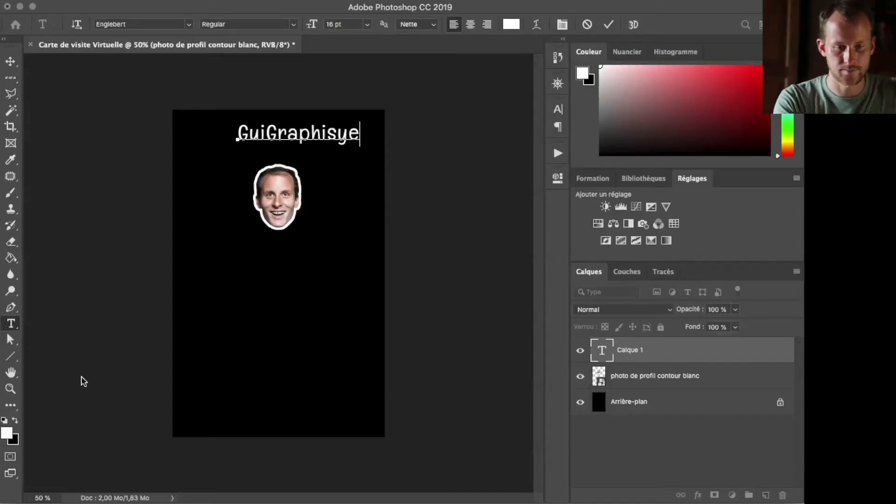
key(BackSpace)
key(BackSpace)
text(te)
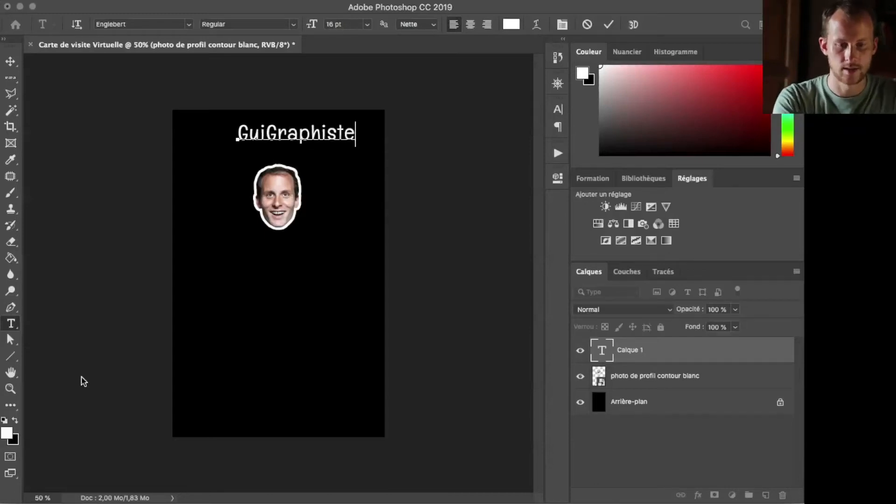
Recolour the whole GuiGraphiste text black and commit the text layer
key(super+a)
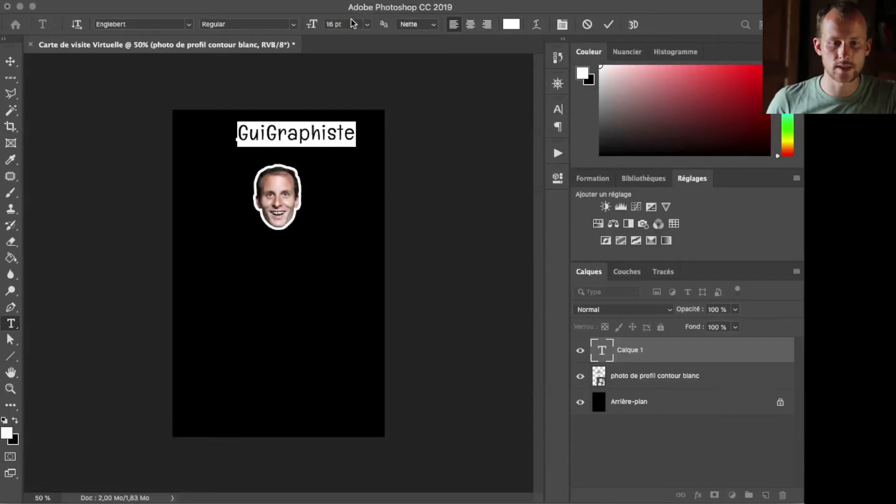
click(334, 24)
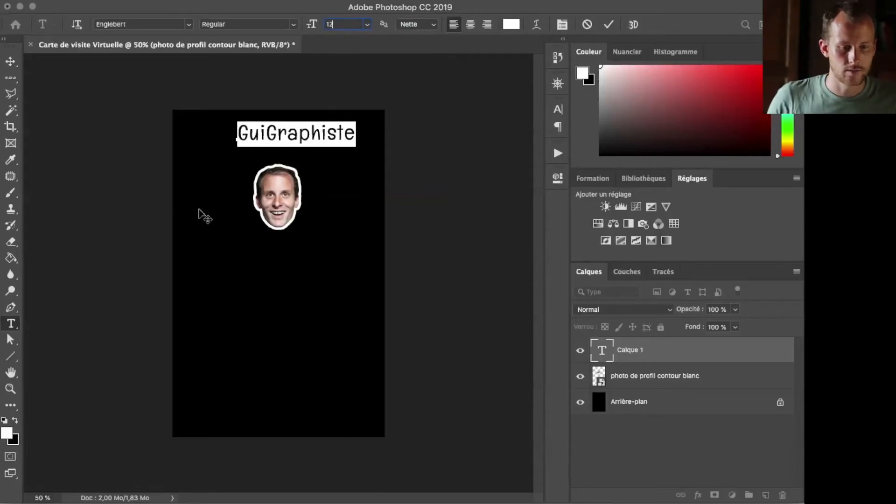
click(15, 421)
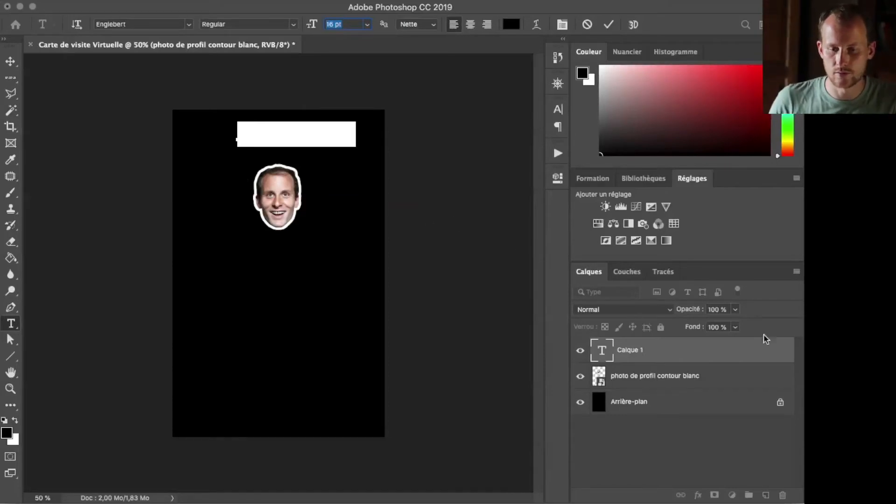
click(747, 358)
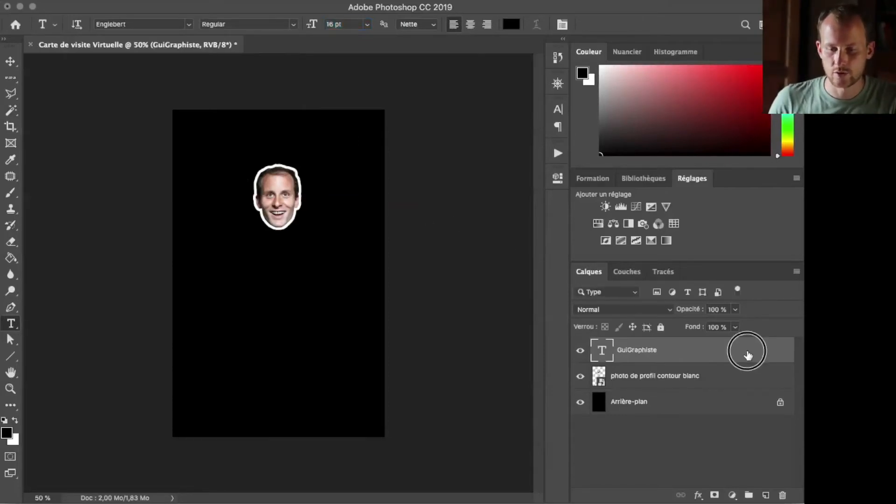
Add a white 10 px outside stroke (Contour) to the GuiGraphiste text layer
double_click(727, 358)
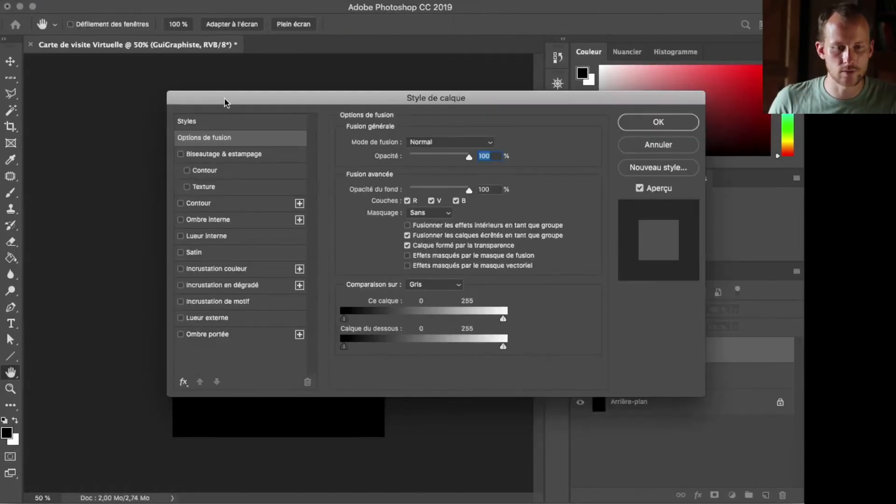
drag(225, 102, 161, 110)
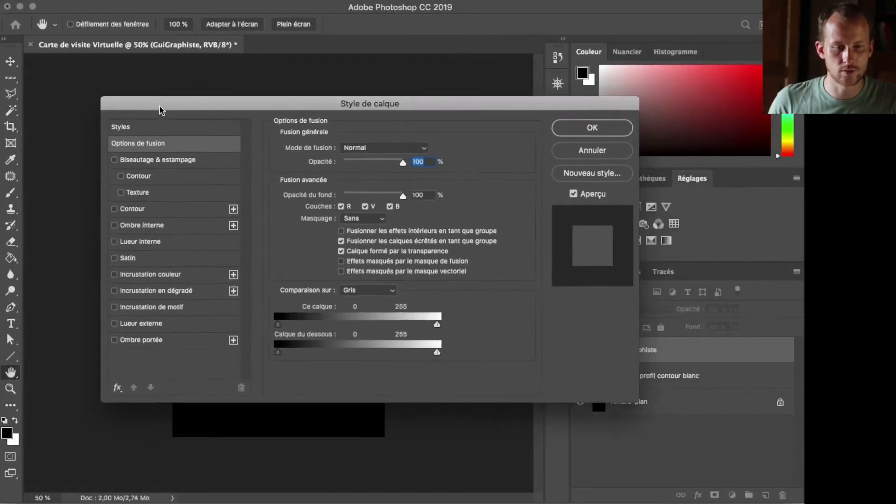
click(114, 209)
click(184, 213)
mouse_move(217, 100)
mouse_down()
mouse_move(481, 134)
mouse_move(446, 141)
mouse_up()
click(587, 199)
click(586, 187)
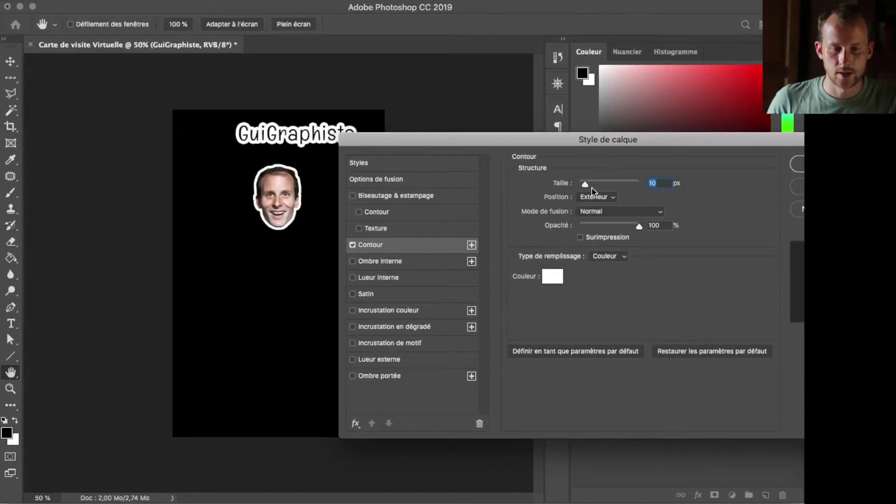
drag(625, 148, 517, 169)
click(731, 185)
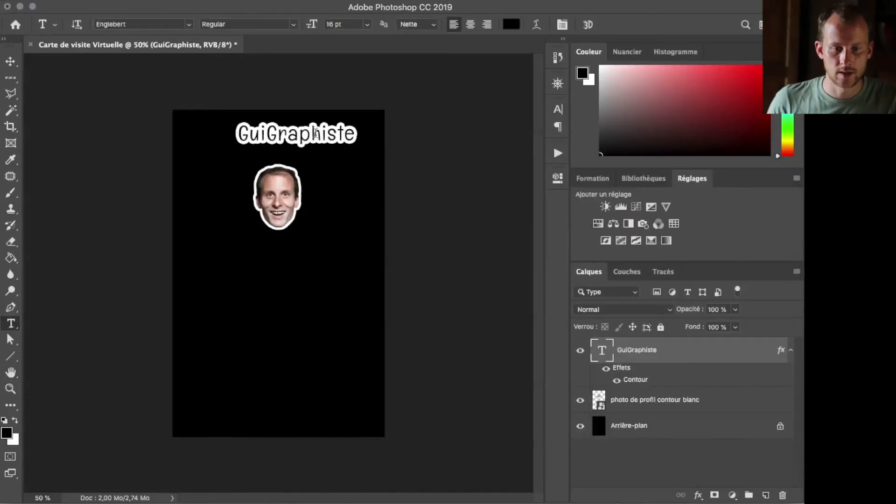
Set the font size of the whole GuiGraphiste text to 12 pt
click(316, 134)
key(super+a)
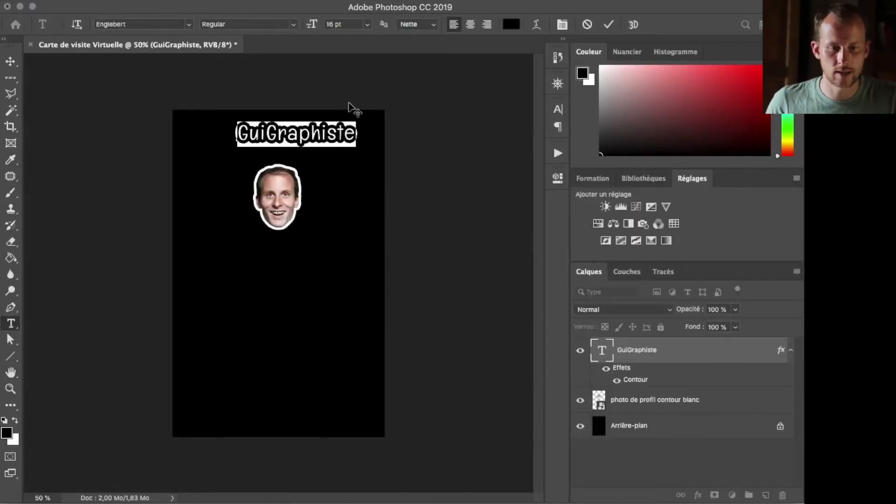
click(339, 24)
text(12)
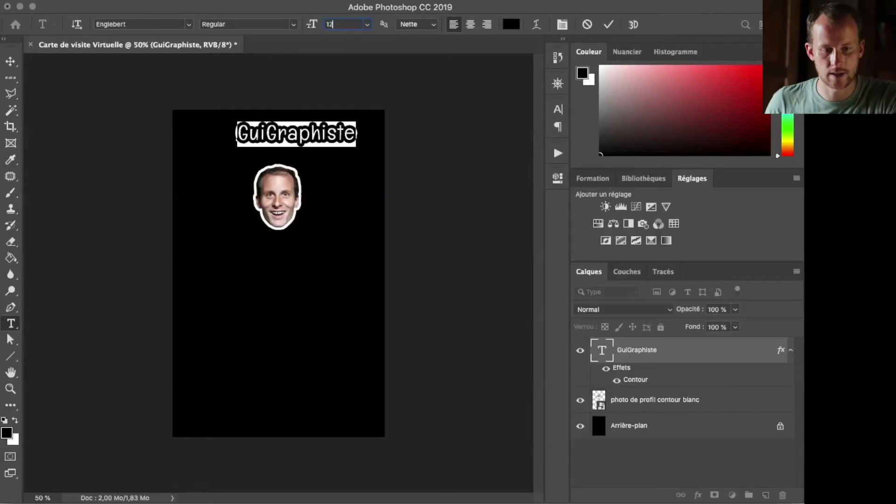
key(Return)
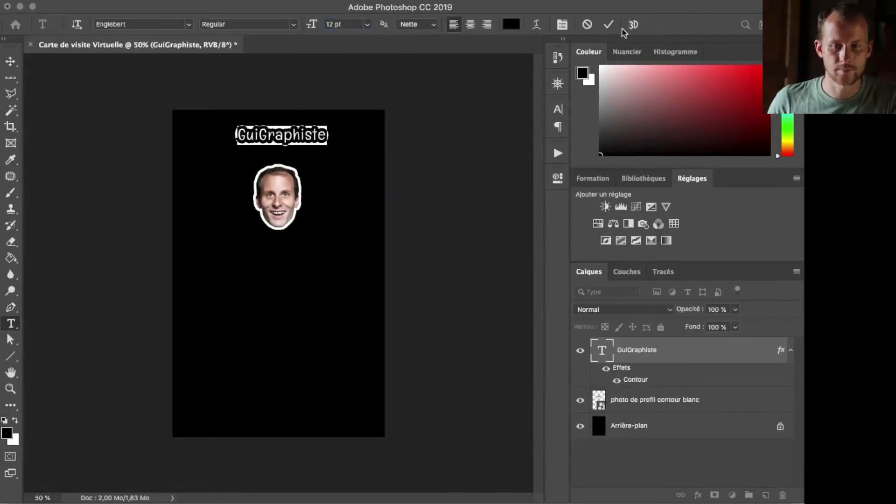
Commit the title text, centre the GuiGraphiste and profile photo layers horizontally on the canvas, and clear the selection
click(608, 24)
key(super+a)
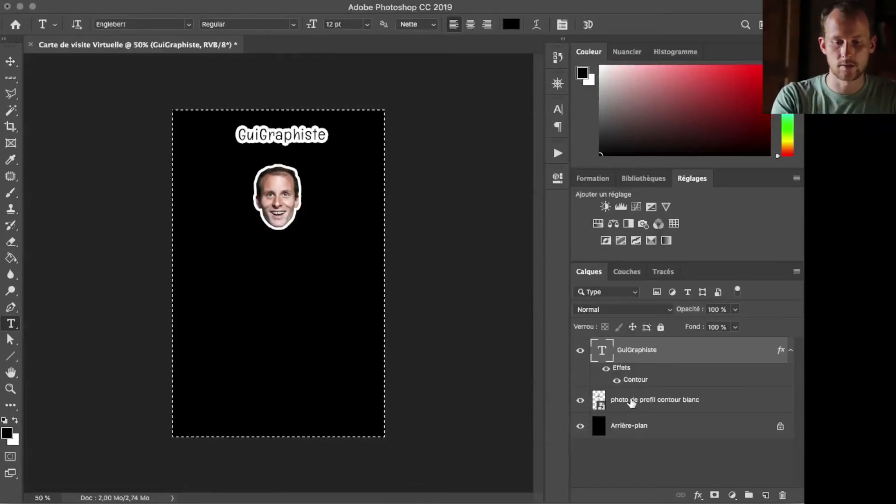
click(631, 404)
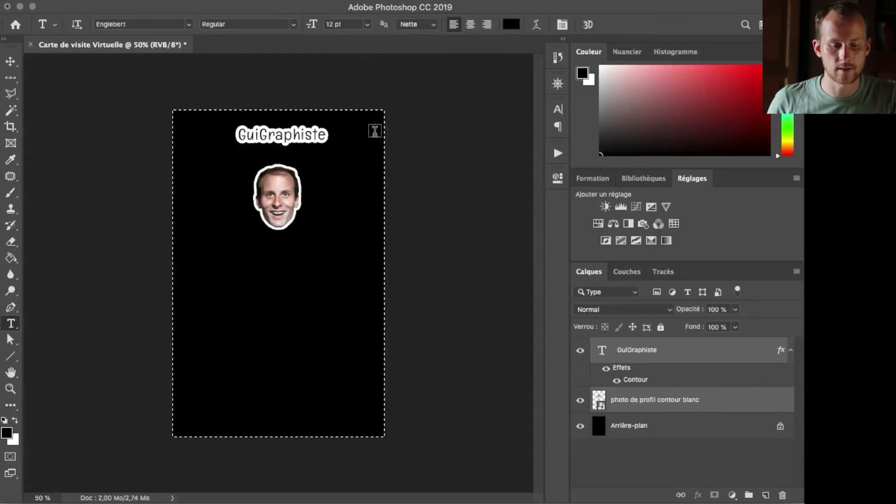
key(v)
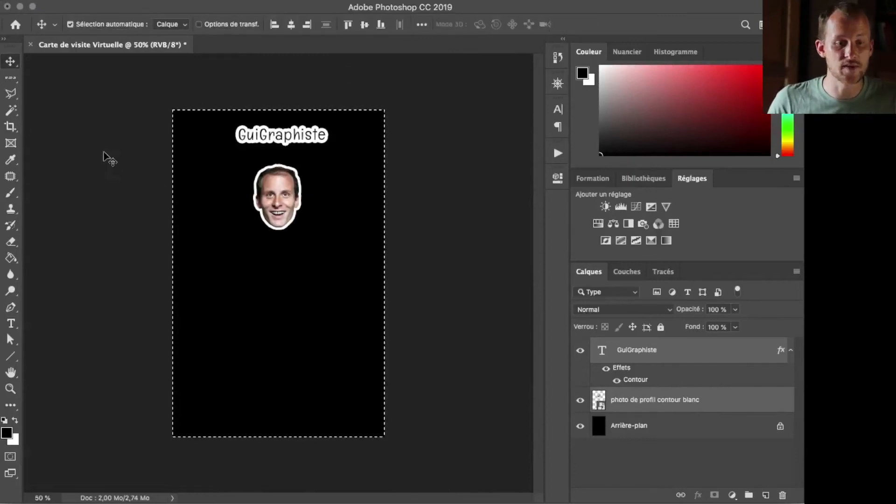
click(291, 24)
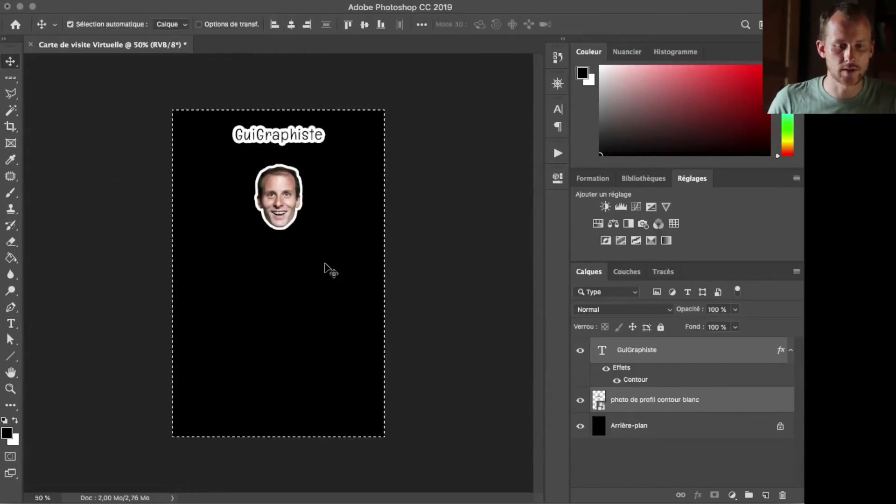
click(633, 446)
key(super+d)
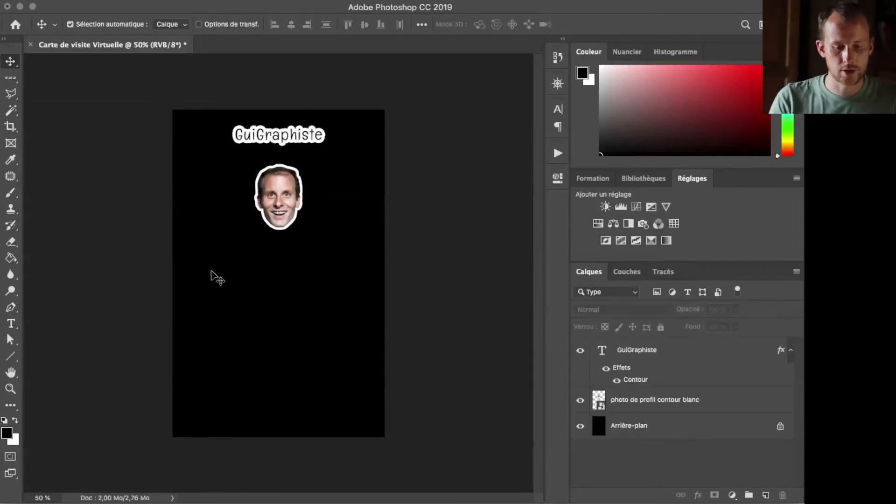
Add the slogan "Apprendre le graphisme en déconnant" as a white text layer below the profile photo
key(t)
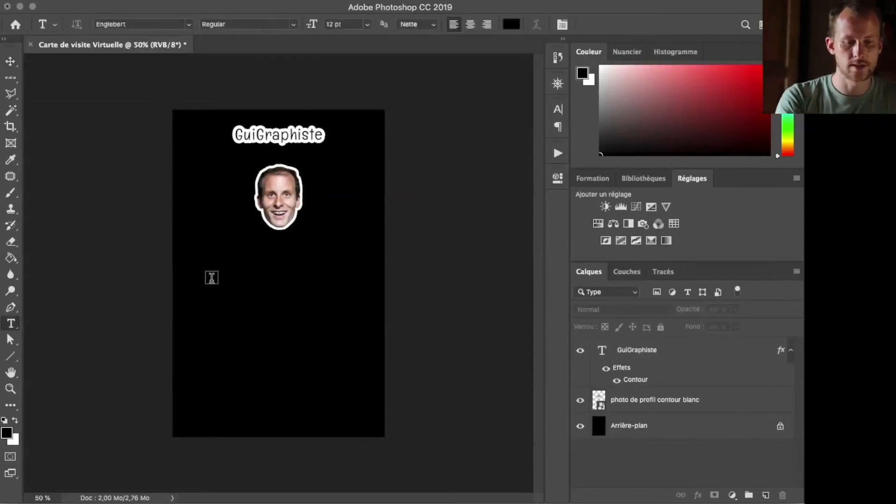
click(15, 420)
click(250, 280)
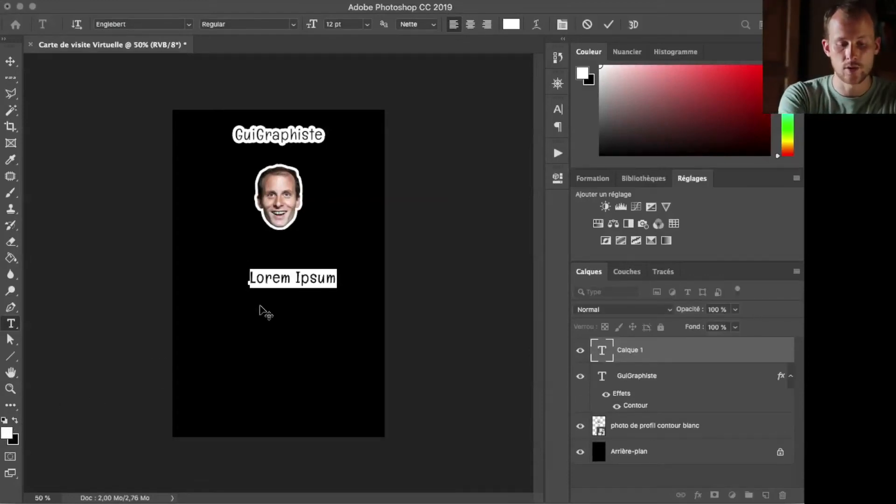
text(Appre)
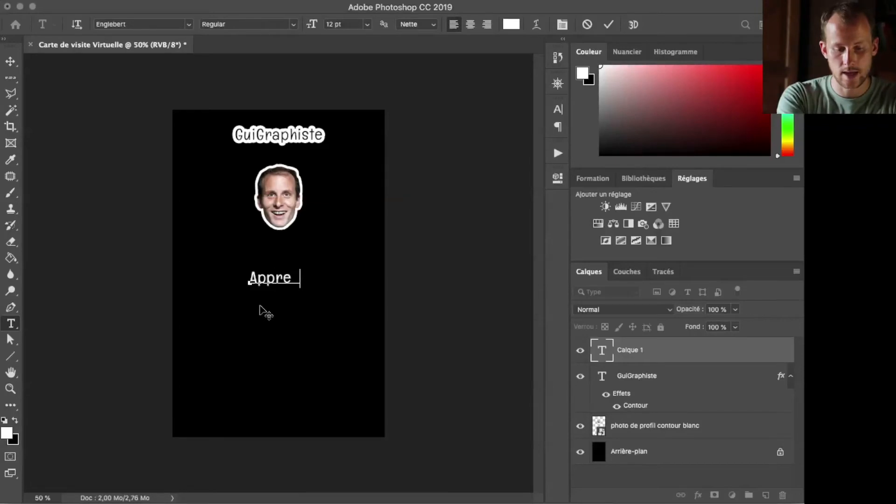
text(ndre le graph)
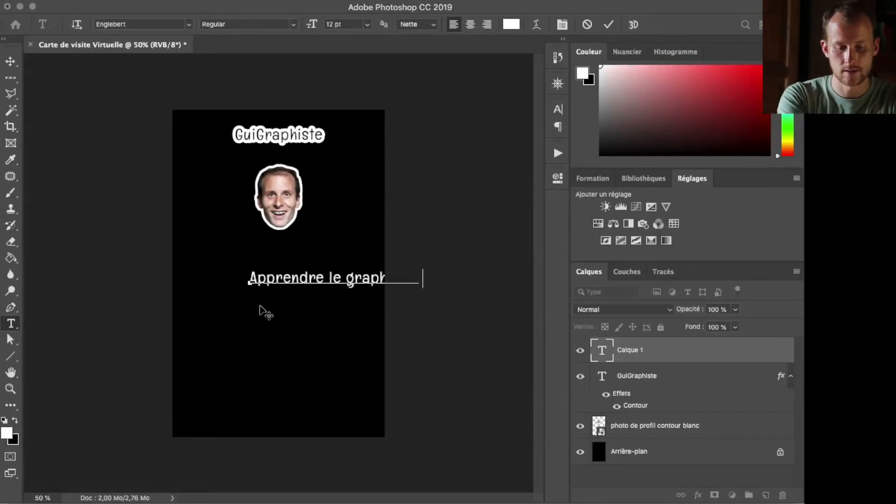
Set the font size of the whole slogan to 8 pt
key(super+a)
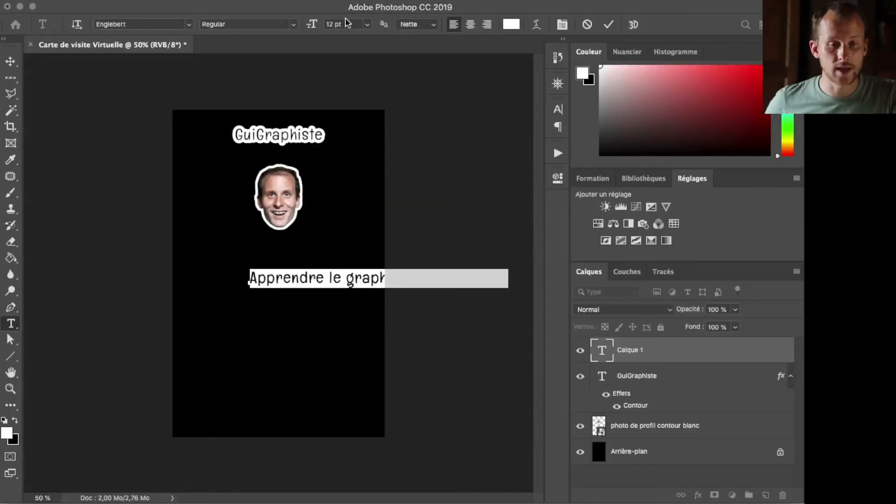
click(308, 27)
text(8)
key(Return)
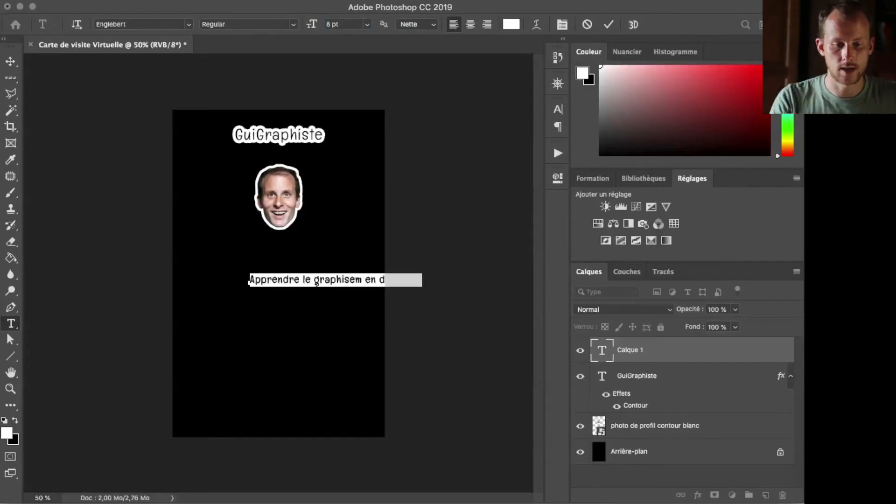
Correct the slogan's spelling to "graphisme" and "déconnant", position it centred just below the profile photo, and commit it
click(341, 280)
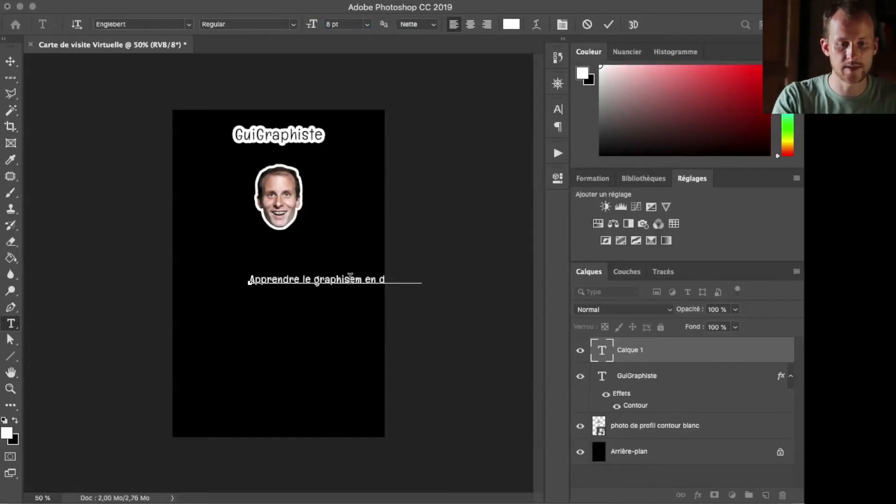
key(Delete)
key(Right)
text(e)
drag(292, 309, 248, 282)
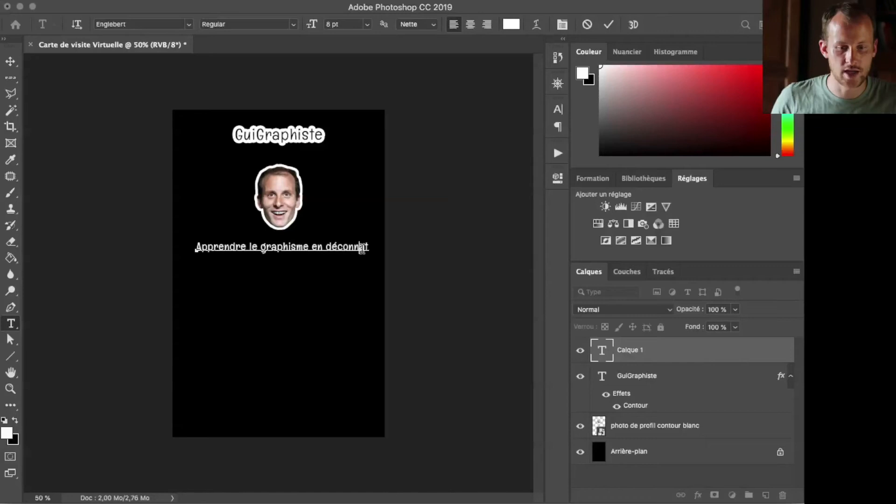
click(360, 247)
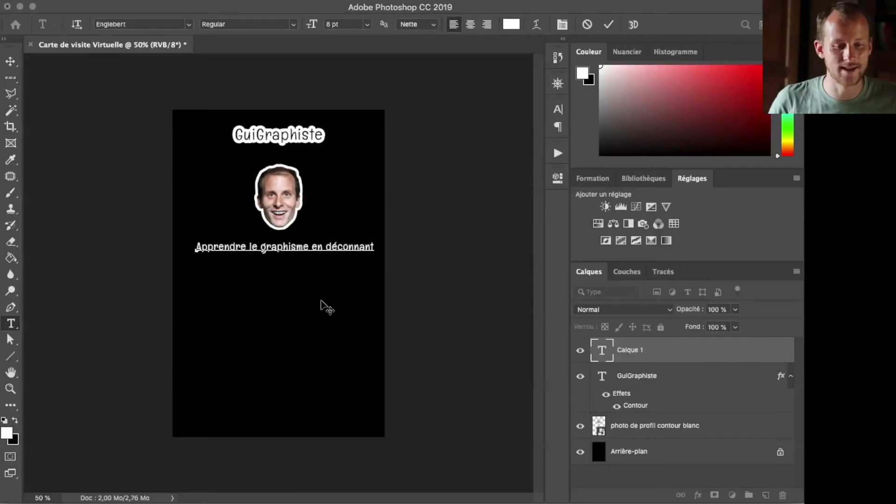
drag(296, 279, 290, 275)
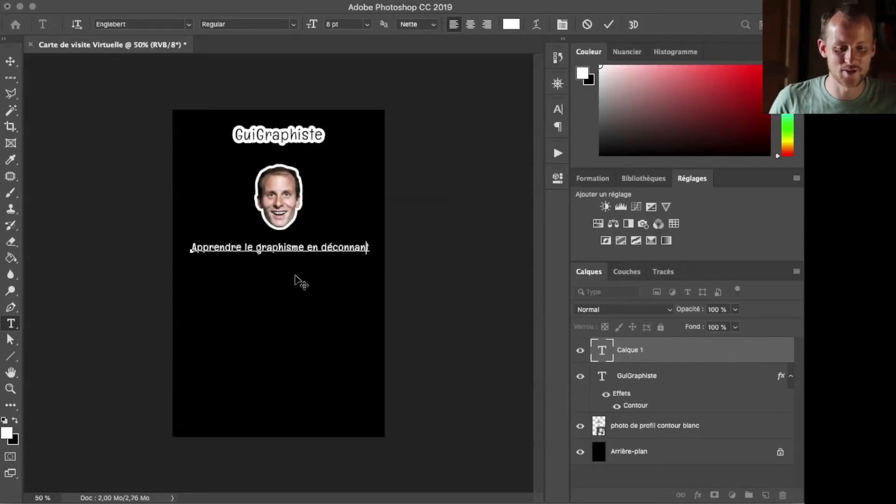
click(608, 24)
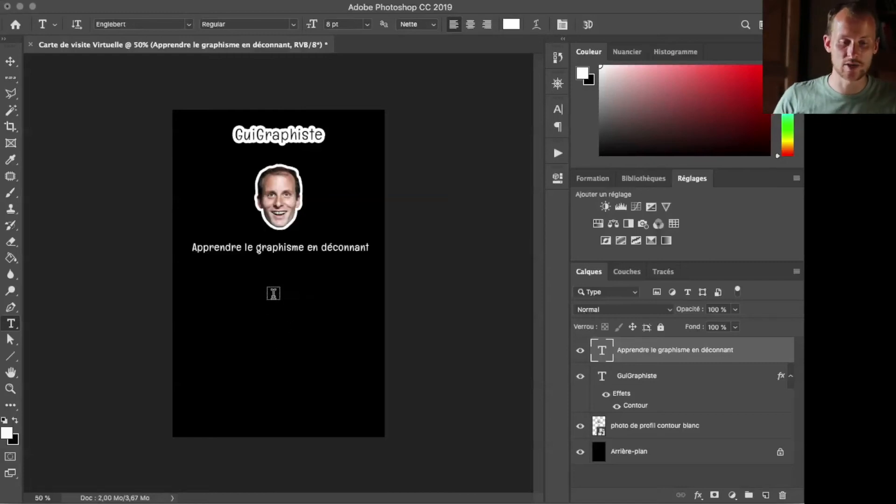
Add a white two-line text below the slogan with the owner's first name and "Youtubeur et Graphiste"
click(249, 315)
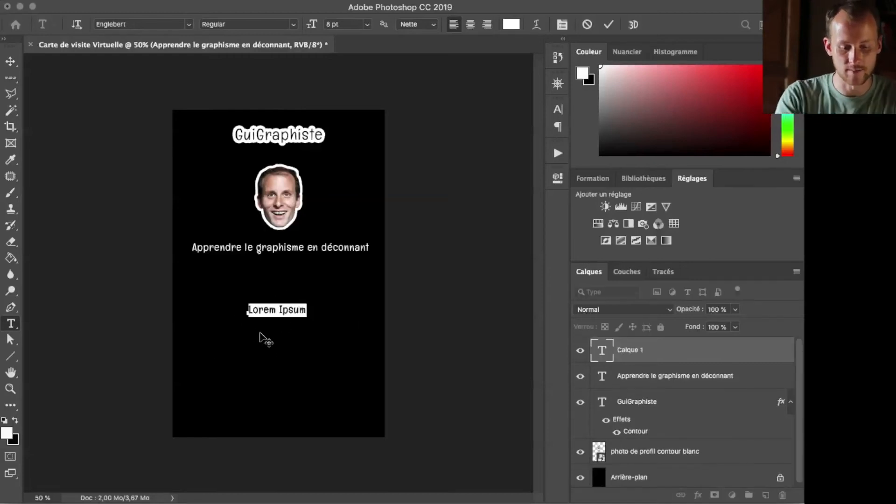
text(Guillaume)
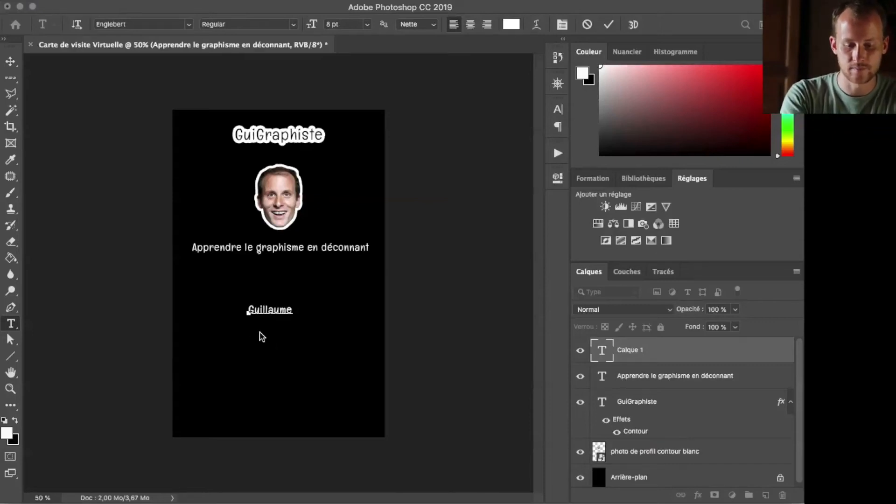
key(Return)
text(Youtubeur)
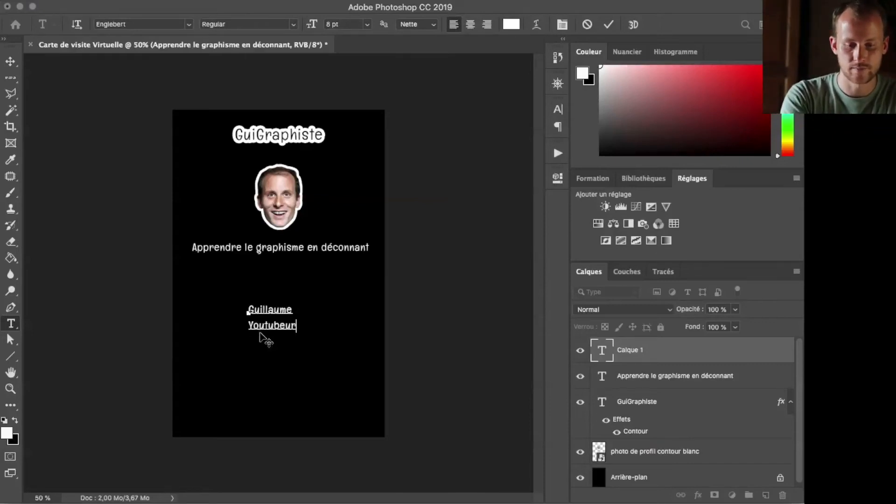
text( et Graphiste)
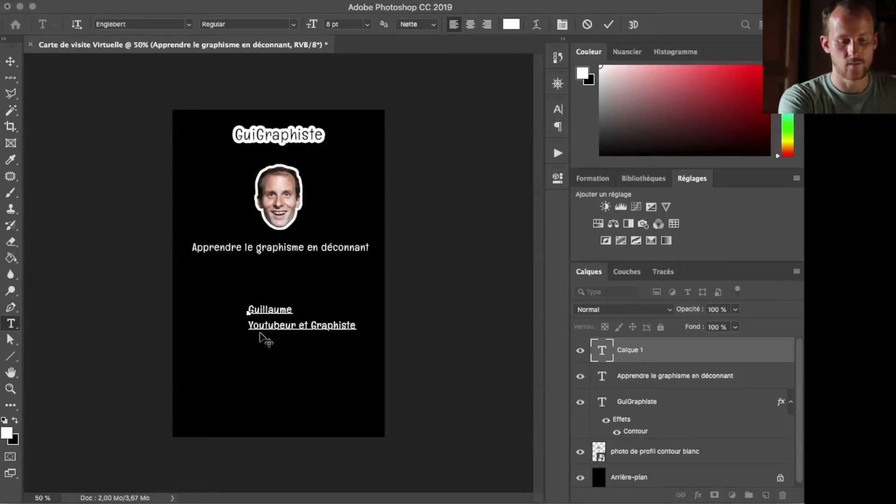
Centre-align the two-line name and job text, move it up to the card's middle below the slogan, and commit it
key(super+a)
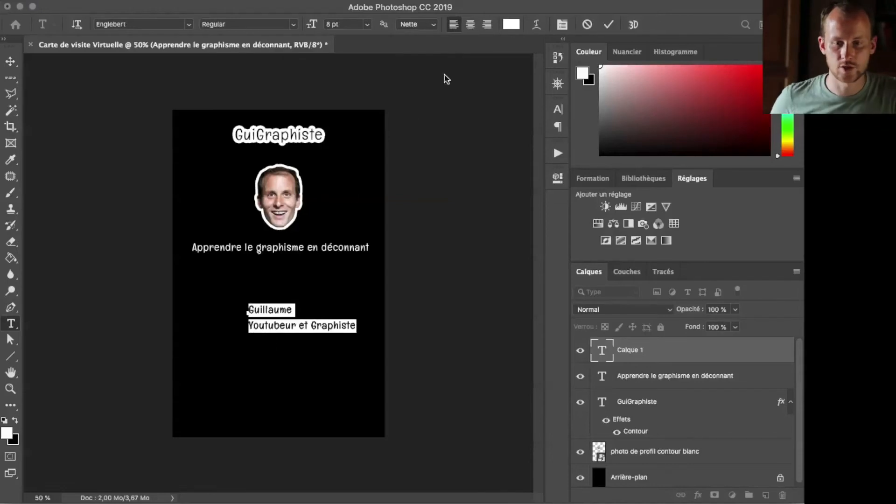
click(471, 24)
drag(257, 360, 282, 326)
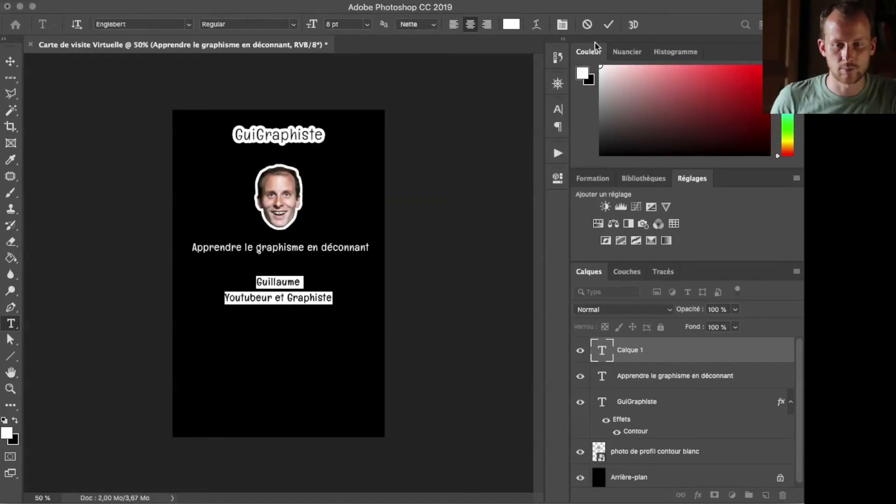
click(608, 24)
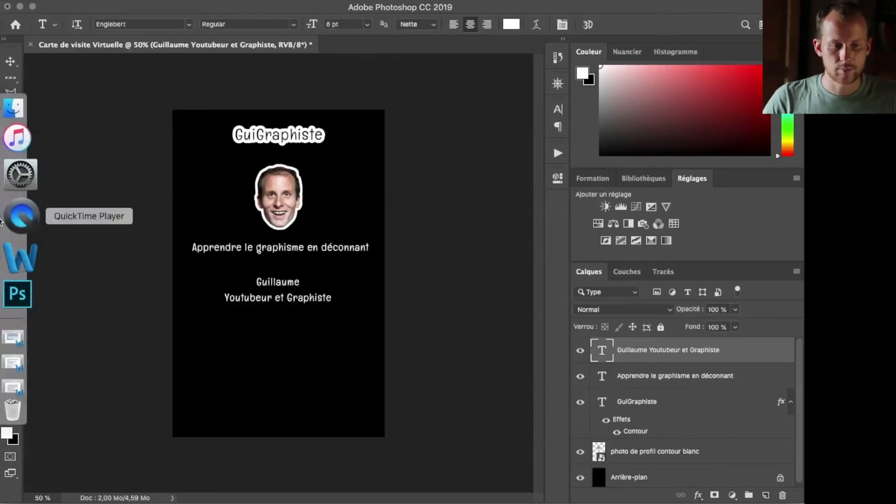
Place Facebook.png, Instagram.png, TikTok.png, Twitter.png and YouTube.png from the élément Tuto folder in Finder into the card document
click(8, 137)
click(469, 167)
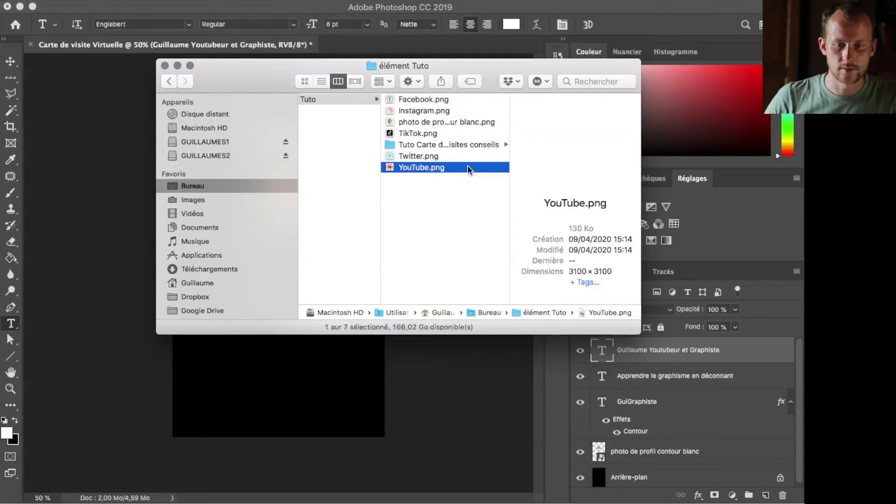
super+click(439, 157)
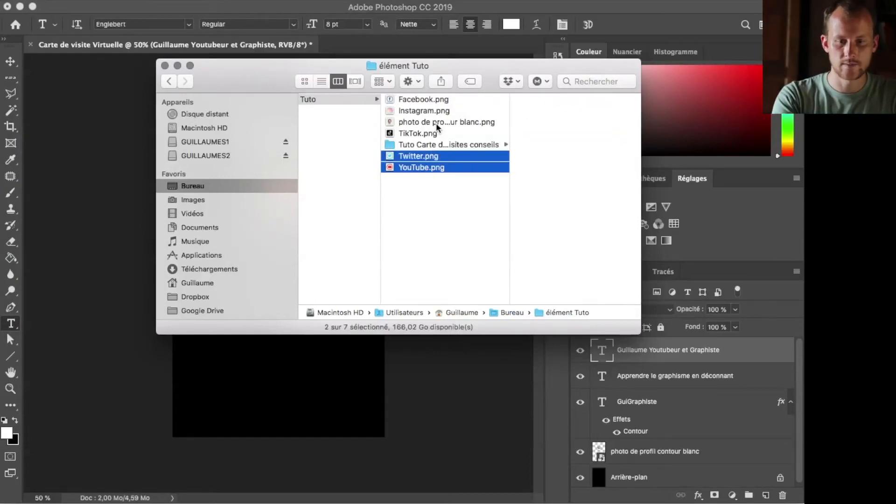
super+click(427, 121)
super+click(425, 133)
super+click(422, 121)
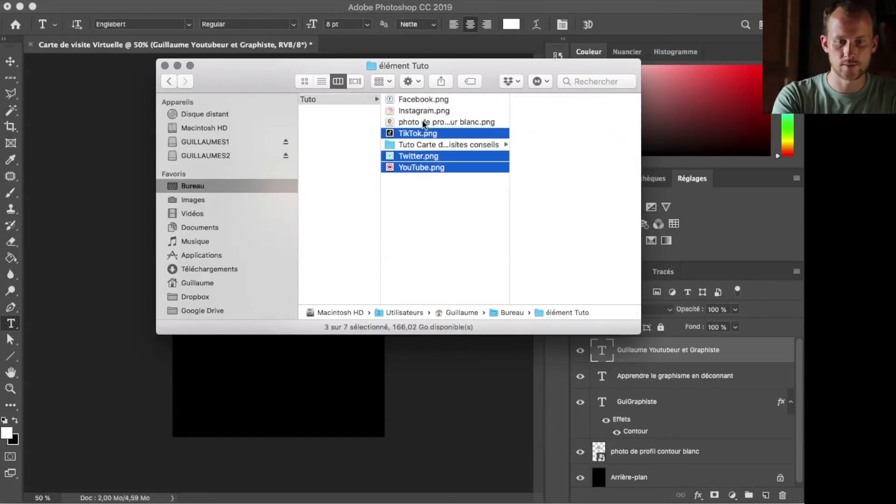
super+click(414, 111)
super+click(409, 100)
drag(414, 107, 268, 386)
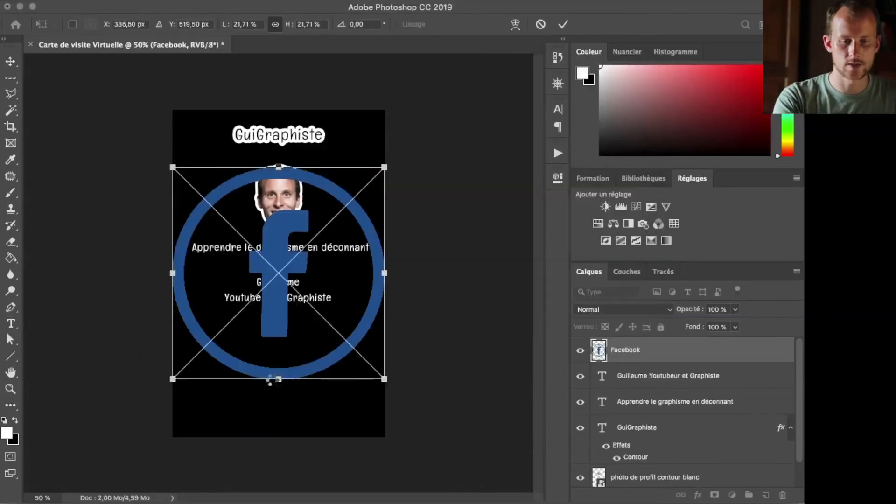
key(Return)
key(Return)
key(Return)
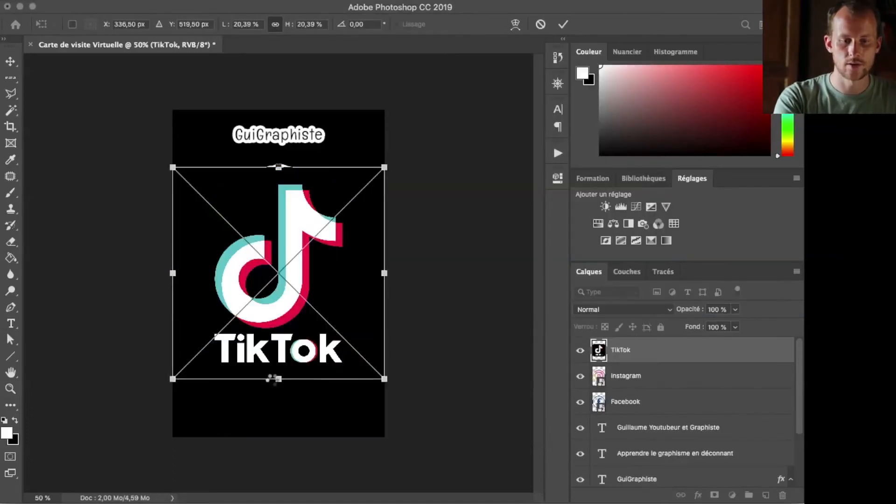
key(Return)
key(Return)
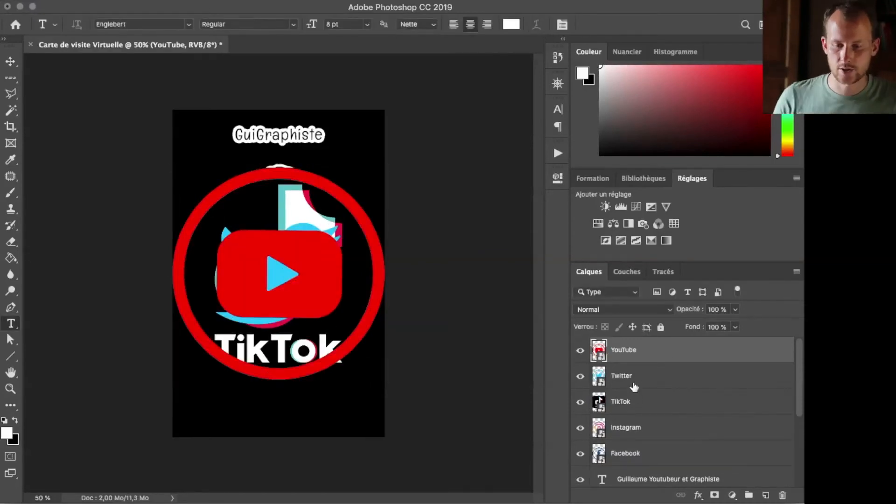
Scale all five social logo layers together to about 13.4 % and place them below the job title
shift+click(632, 455)
key(super+t)
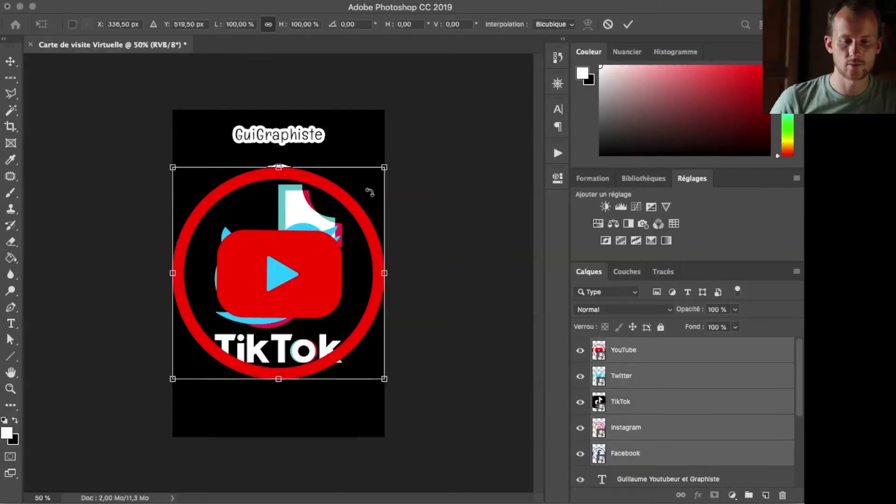
drag(279, 168, 264, 345)
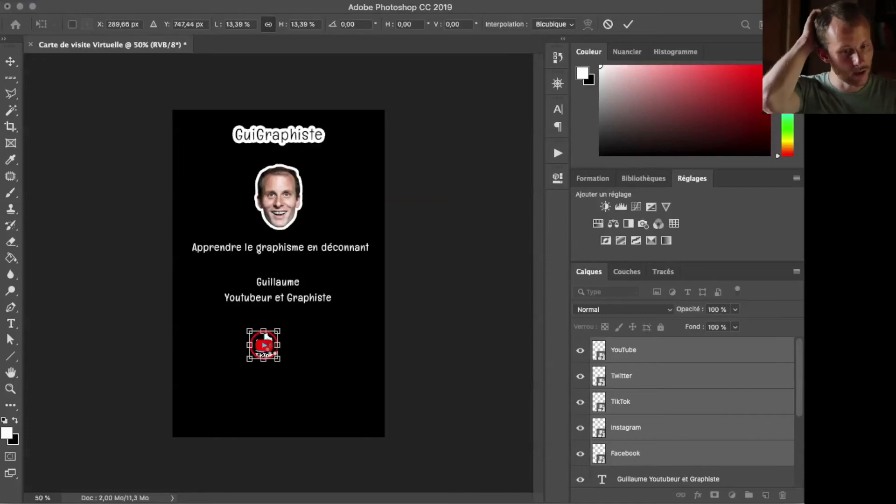
key(Return)
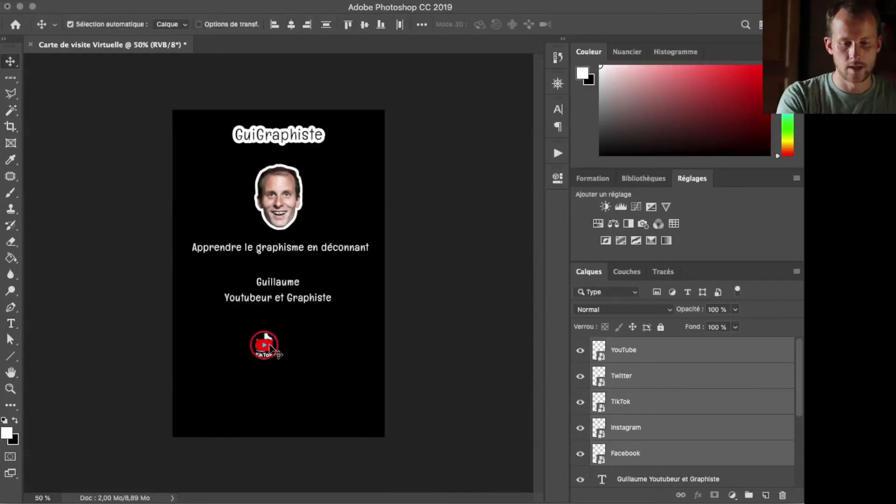
Spread the logos into a row below the job title in the order YouTube, Twitter, Instagram, Facebook, TikTok
click(625, 357)
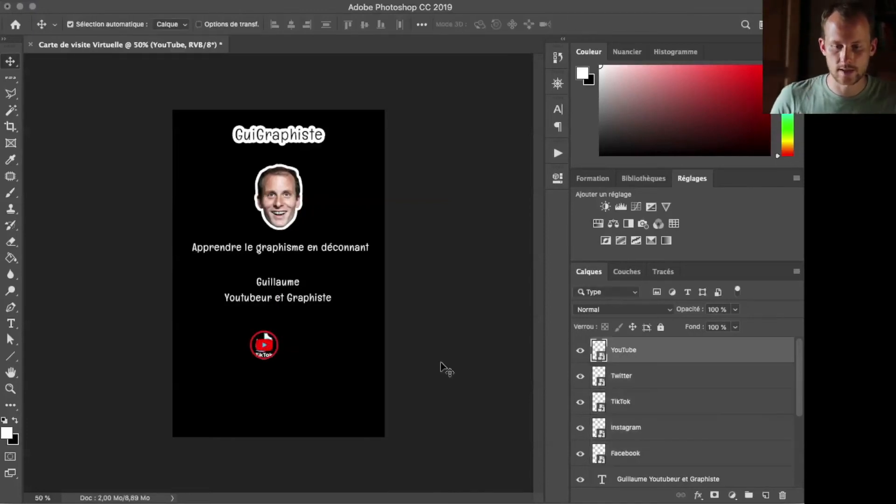
drag(256, 345, 199, 344)
drag(264, 336, 355, 353)
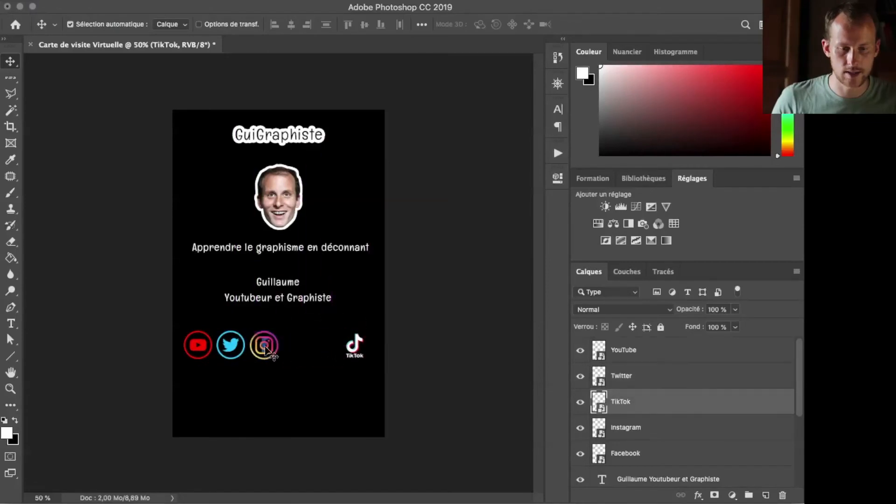
drag(266, 350, 296, 348)
mouse_move(355, 347)
mouse_down()
mouse_move(344, 341)
mouse_move(339, 356)
mouse_up()
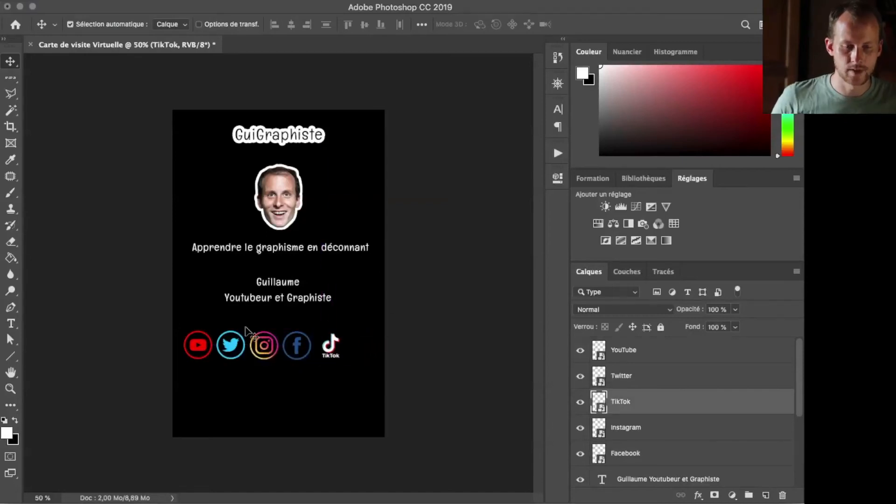
Group the five social logo layers, YouTube through Facebook, and name the group réseaux sociaux
click(632, 452)
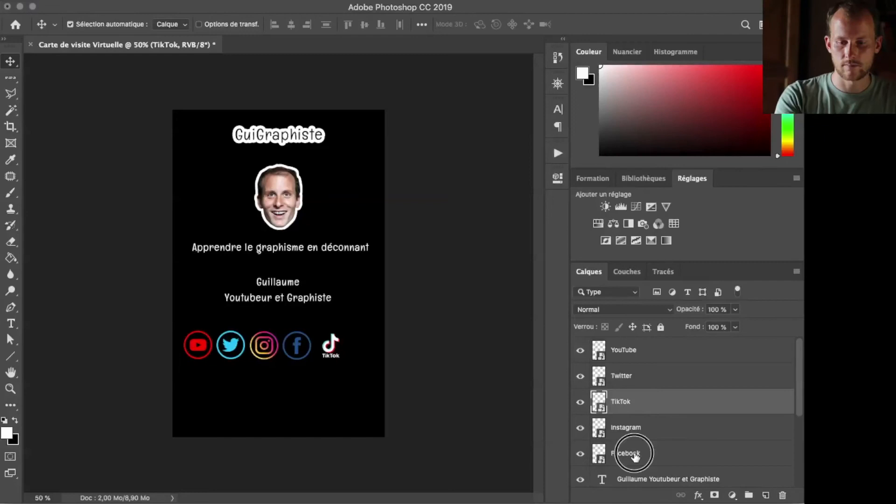
shift+click(624, 363)
drag(663, 389, 749, 494)
double_click(627, 344)
text(réseaux socia)
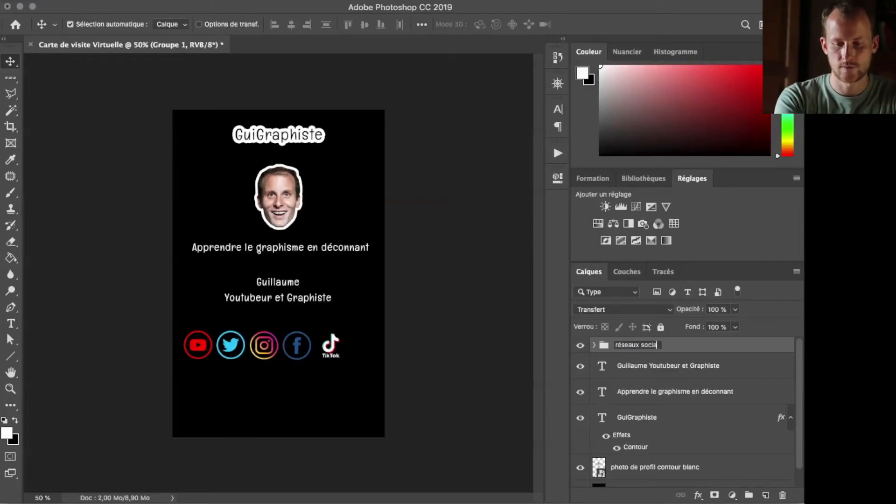
text(ux)
key(Return)
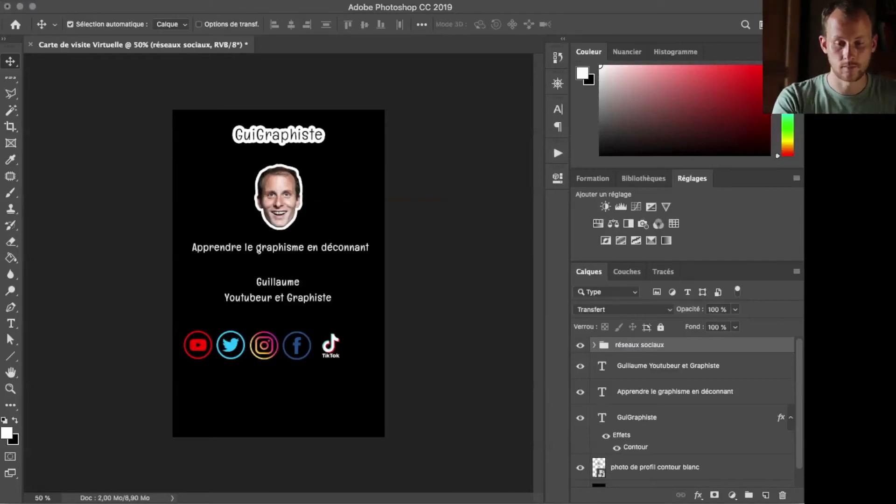
Scale the réseaux sociaux group to about 89 % and centre the logo row horizontally below the job title
key(super+t)
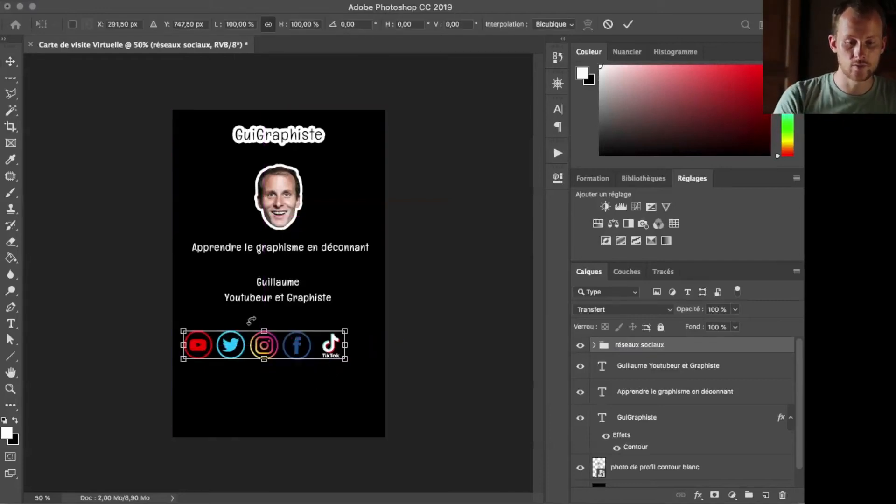
drag(265, 350, 284, 345)
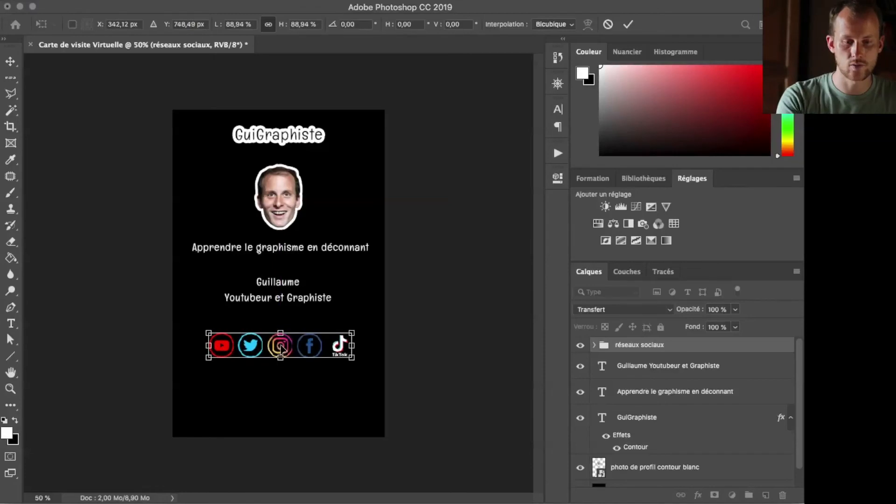
key(Return)
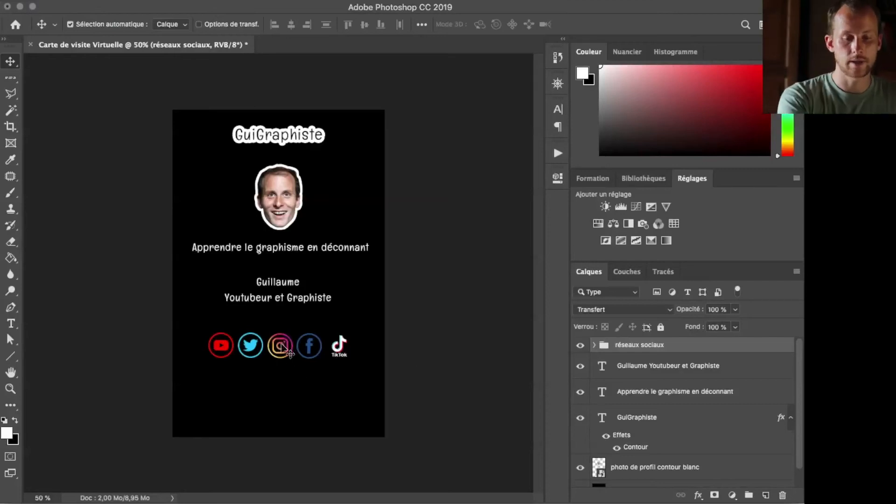
key(t)
click(252, 399)
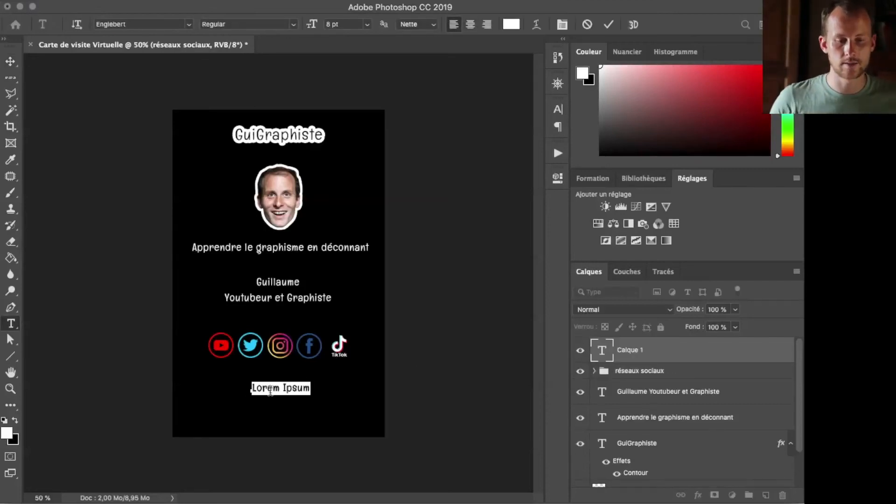
text(@)
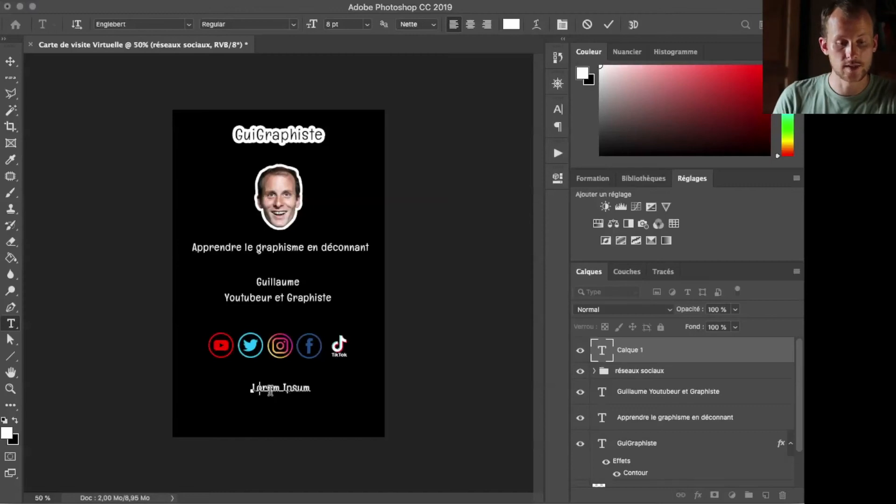
text(Guigraphiste)
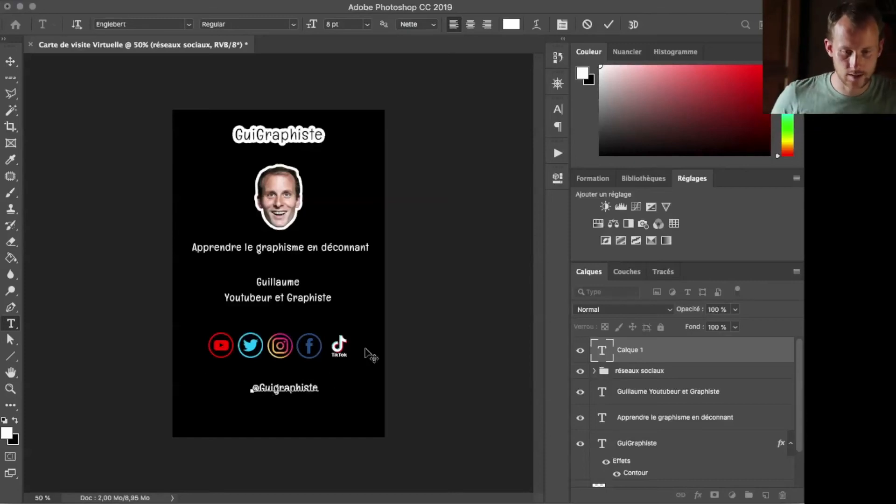
click(608, 24)
key(v)
drag(286, 392, 284, 372)
drag(637, 359, 748, 495)
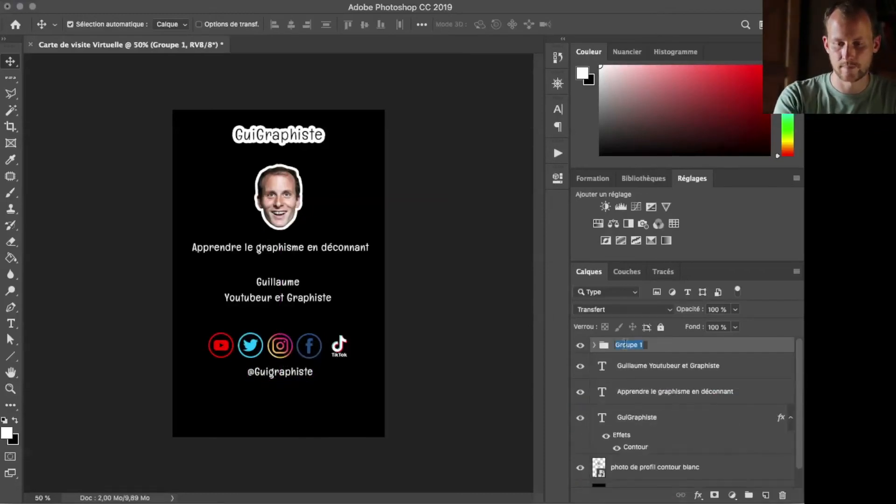
text(pae)
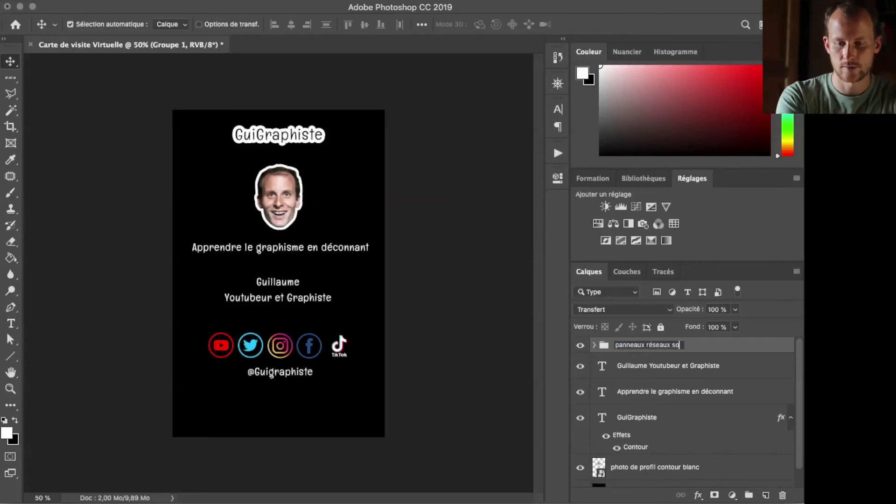
text(neaux réseaux sociaux)
key(Return)
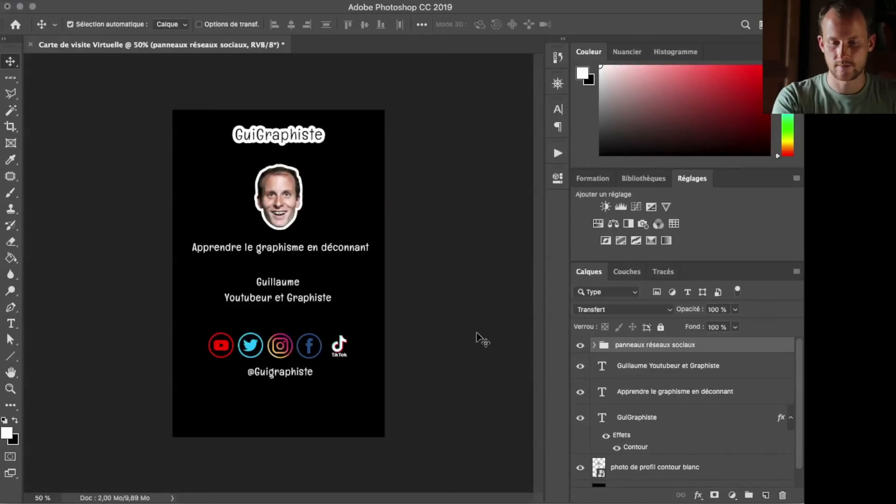
Reorder the layers from top to bottom as GuiGraphiste title, profile photo, slogan, name and job text, panneaux réseaux sociaux
click(636, 364)
mouse_move(631, 349)
mouse_down()
mouse_move(632, 375)
mouse_move(630, 335)
mouse_move(629, 351)
mouse_up()
drag(633, 422, 636, 351)
drag(637, 466, 645, 363)
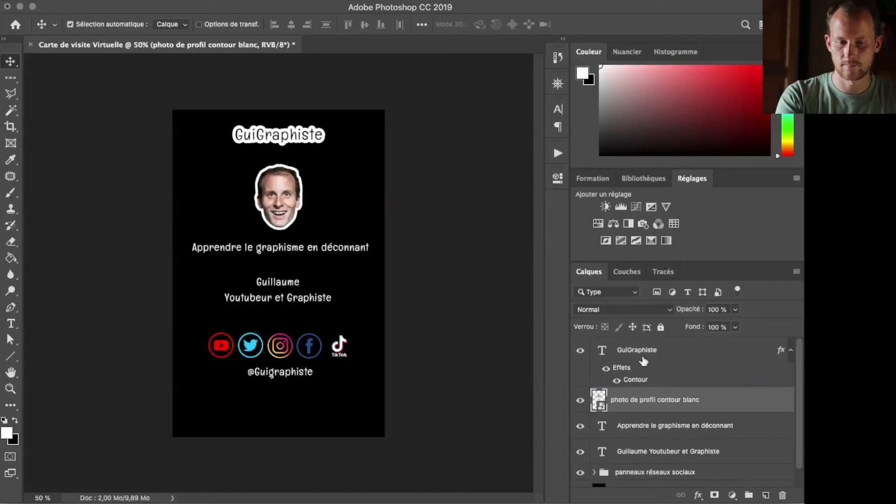
Group the GuiGraphiste title, profile photo and slogan layers and name the group en tête
shift+click(661, 358)
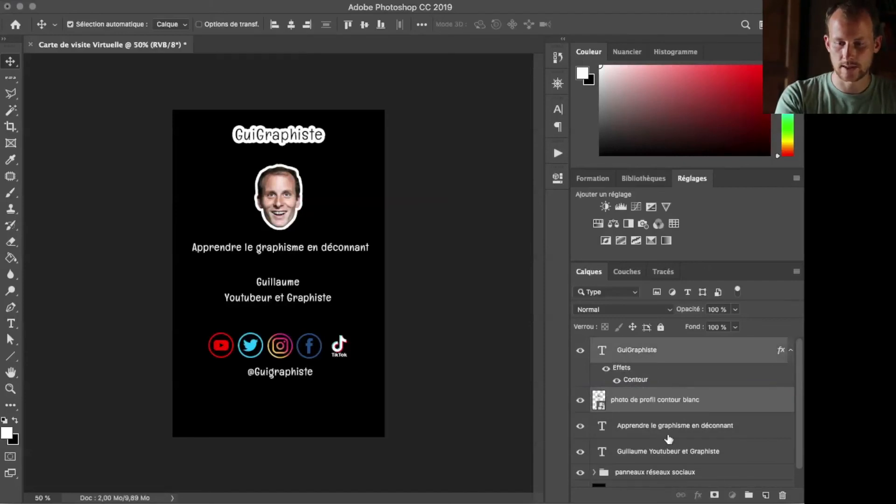
click(665, 429)
click(654, 350)
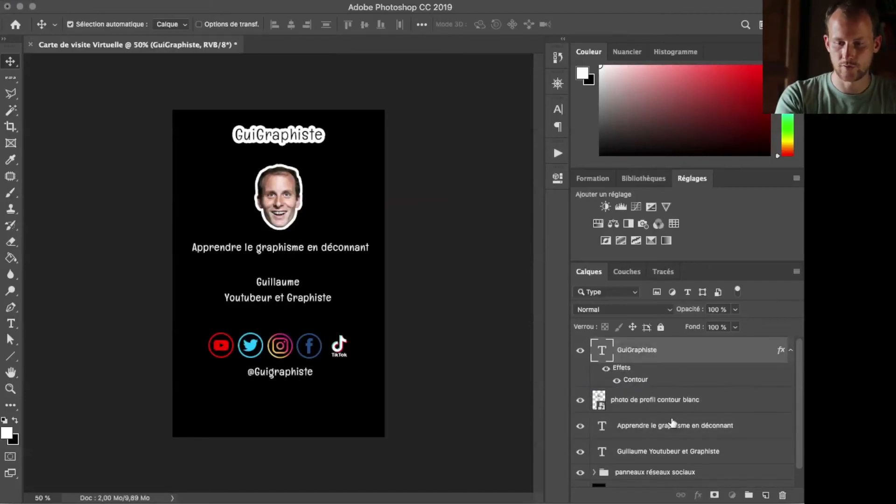
shift+click(677, 400)
drag(653, 363, 750, 495)
double_click(628, 345)
text(en tête)
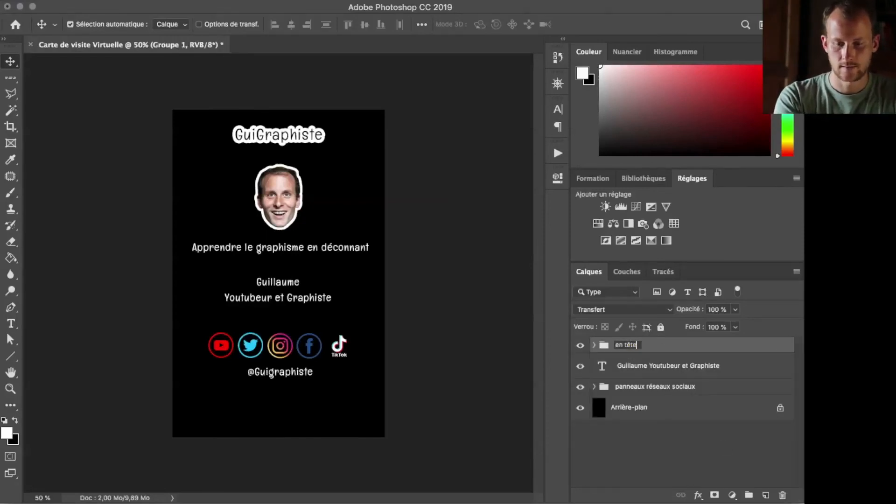
key(Return)
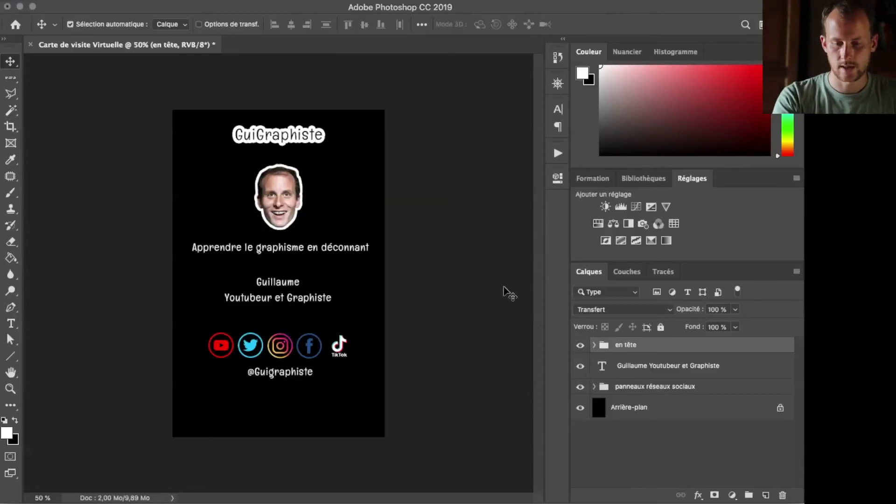
click(645, 371)
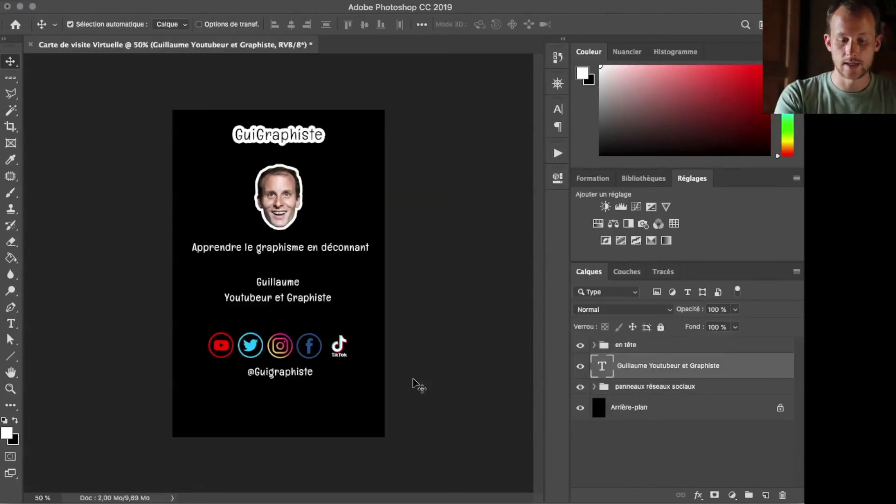
key(t)
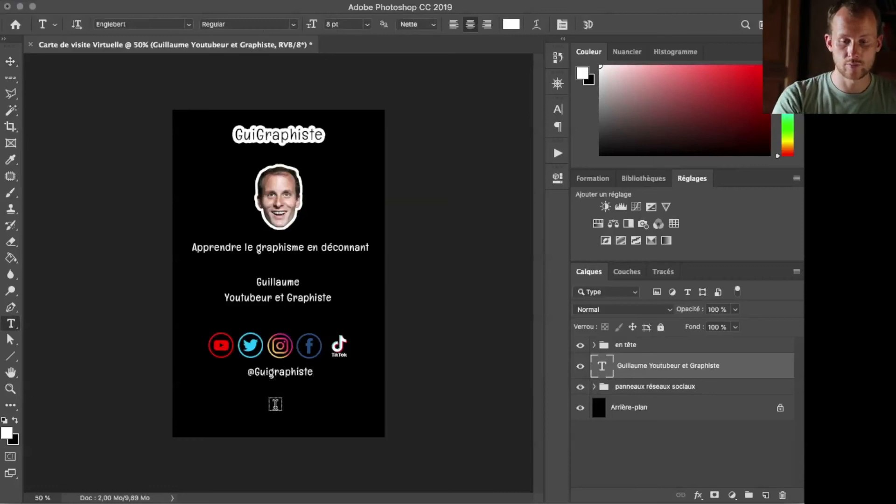
click(635, 390)
click(626, 410)
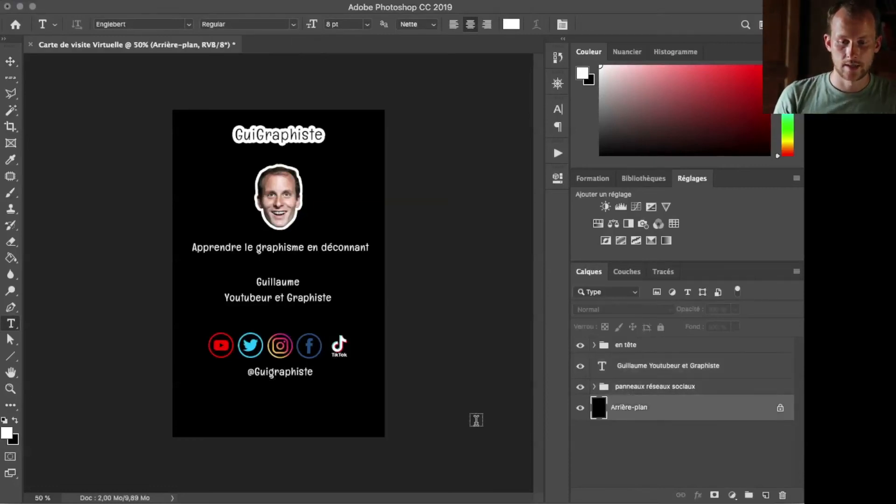
click(258, 396)
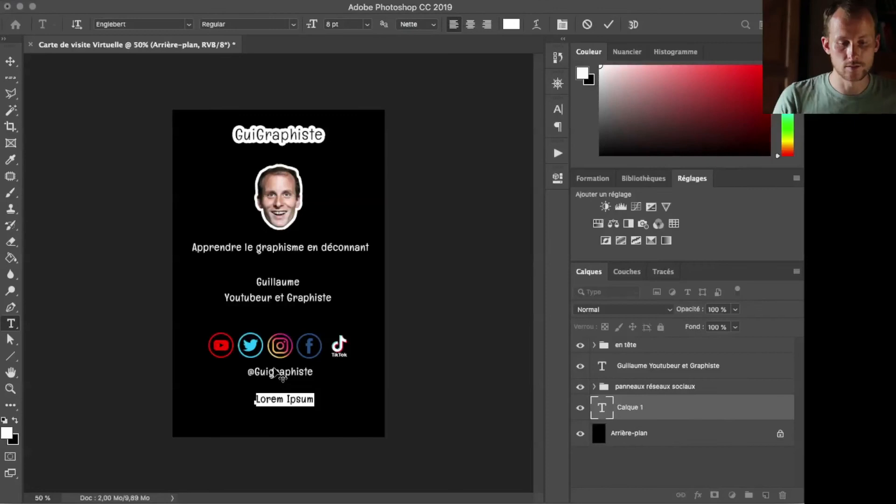
text(a)
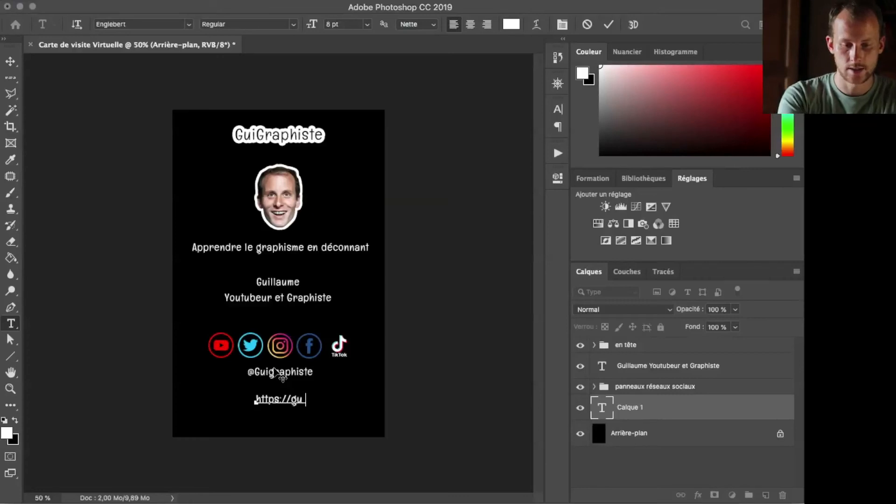
text(e.fr)
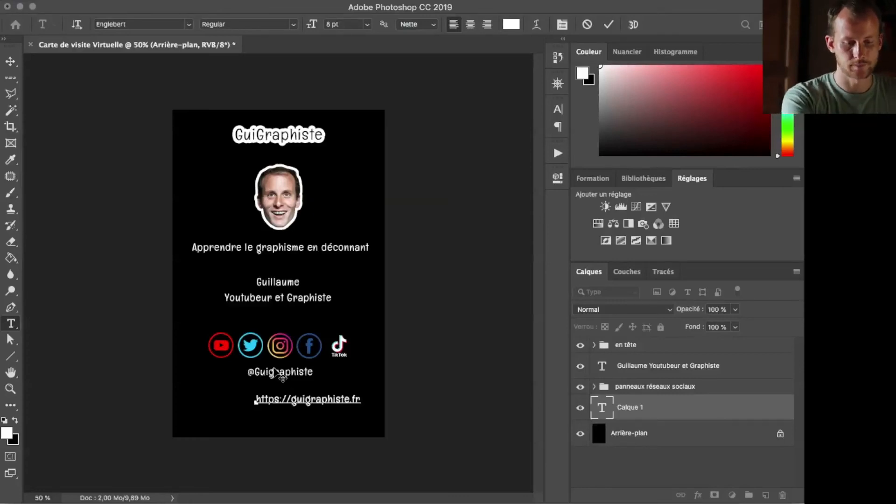
click(608, 24)
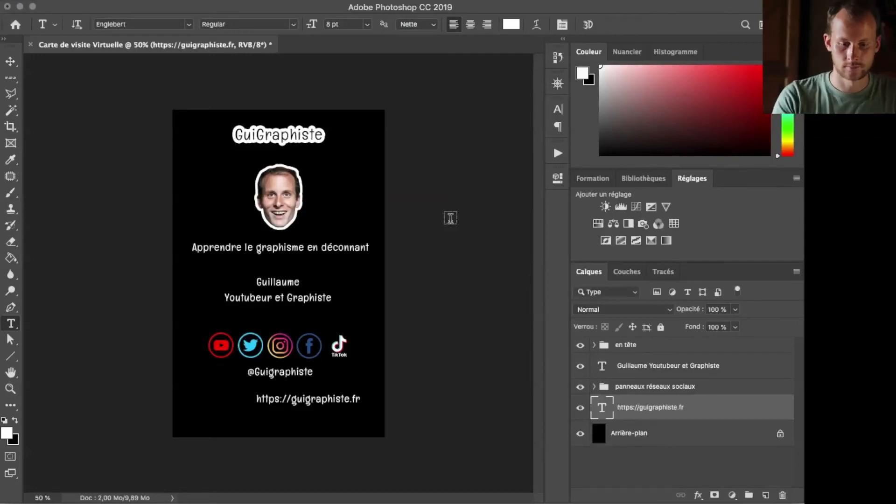
key(v)
drag(297, 402, 296, 427)
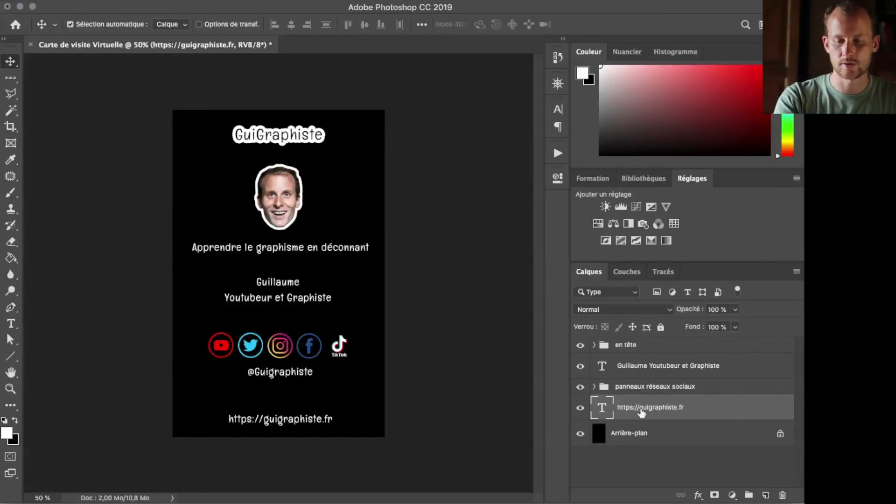
Centre all groups and text layers above the background horizontally on the whole card, and clear the selection
shift+click(650, 346)
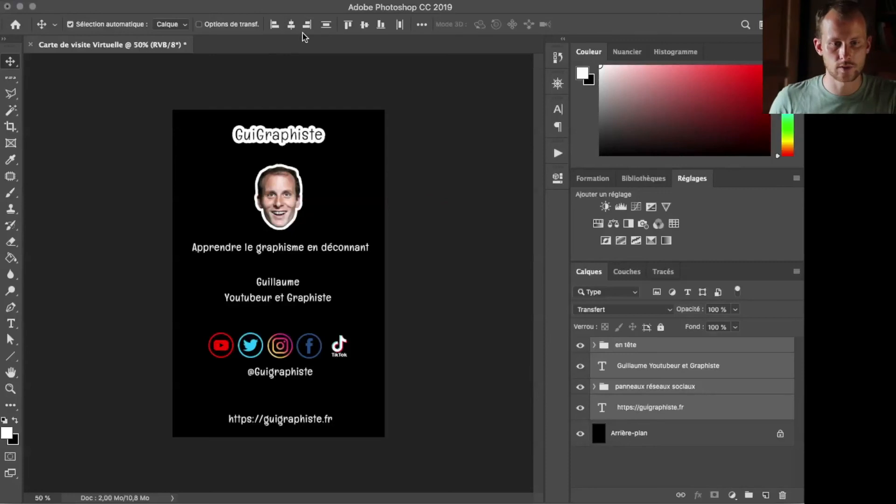
key(ctrl+a)
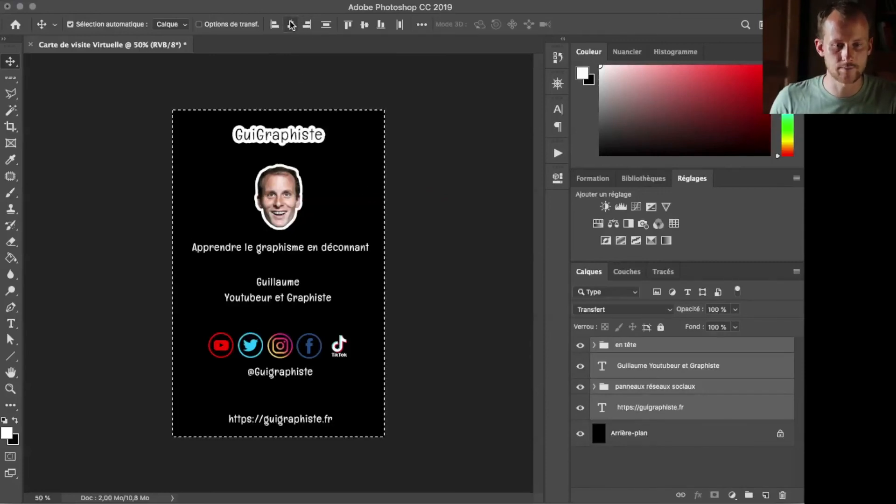
click(292, 26)
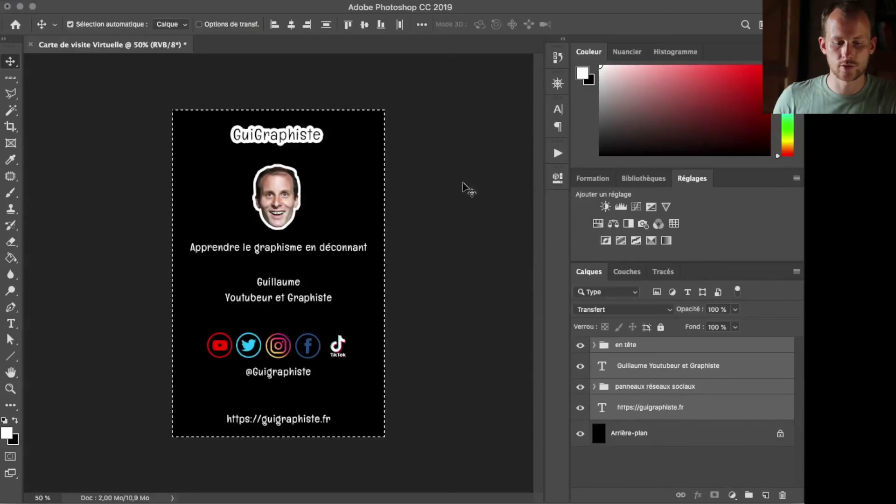
key(super+d)
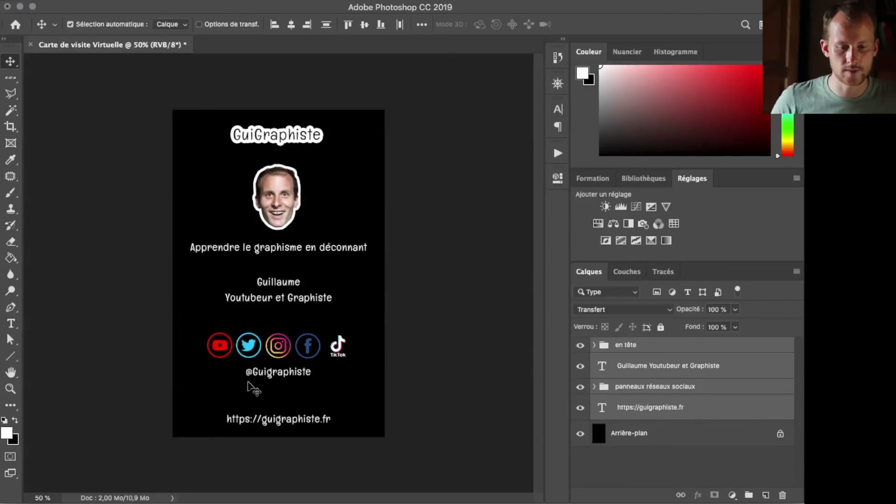
key(t)
click(282, 372)
drag(312, 373, 258, 372)
click(320, 22)
text(12)
key(Return)
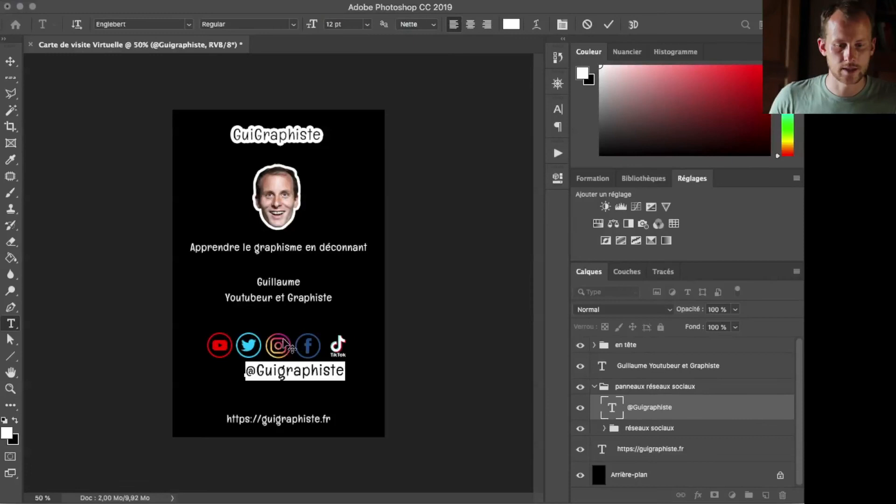
click(608, 25)
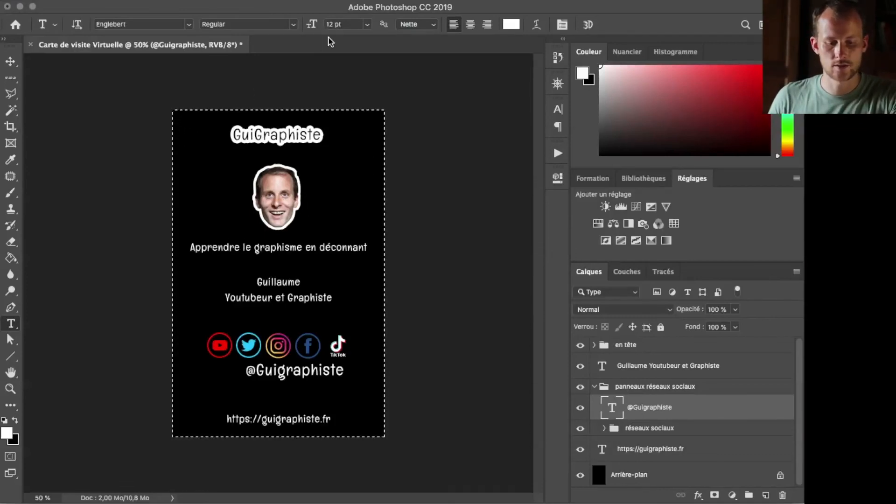
key(v)
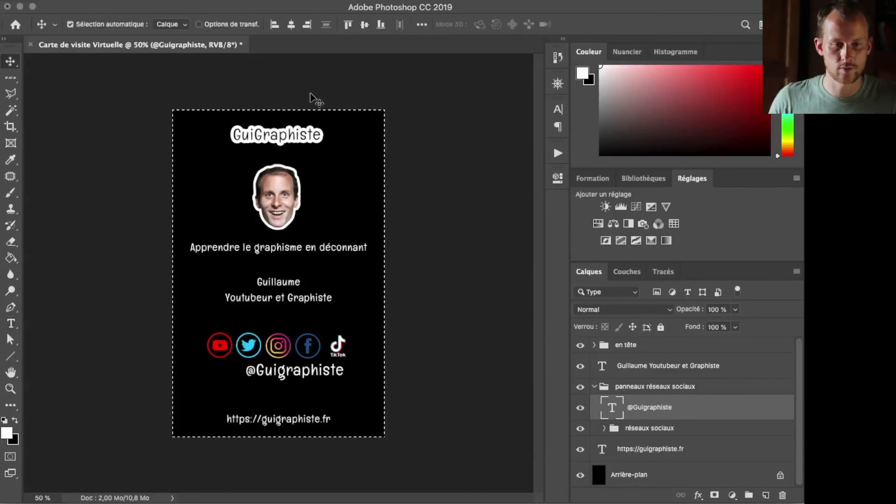
click(290, 25)
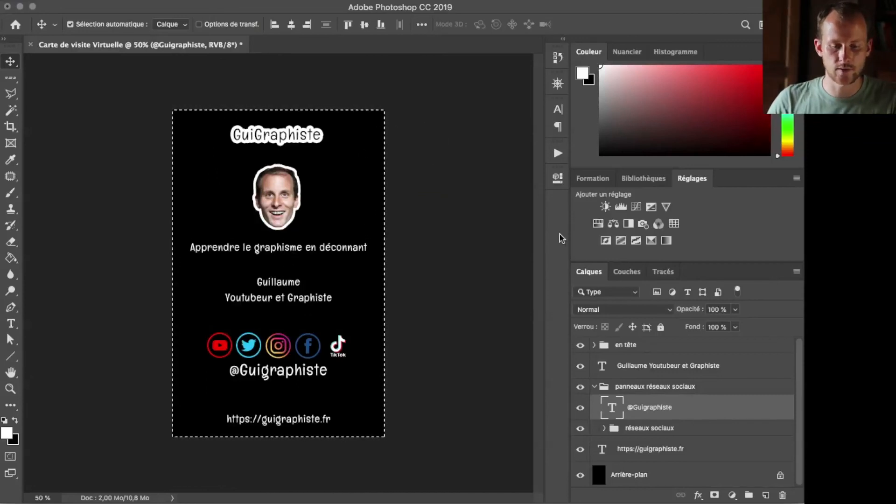
key(super+d)
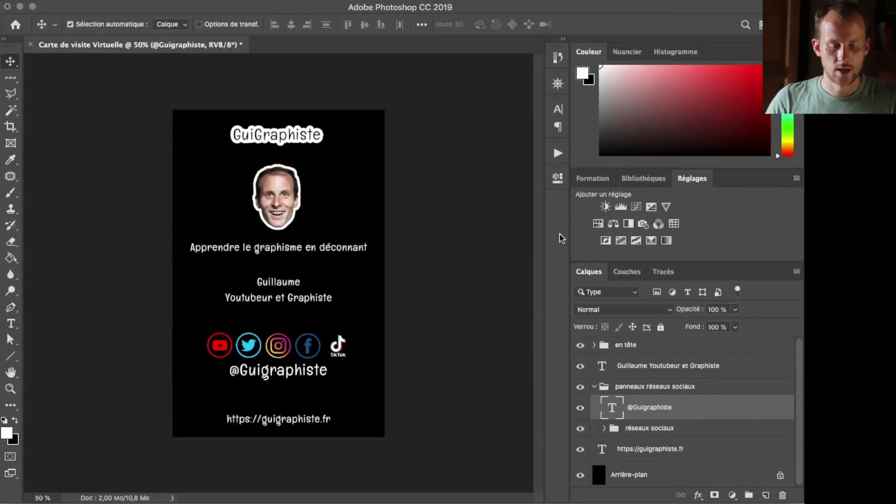
Set the slogan "Apprendre le graphisme en déconnant" below the profile photo to 9 pt and commit it
double_click(281, 247)
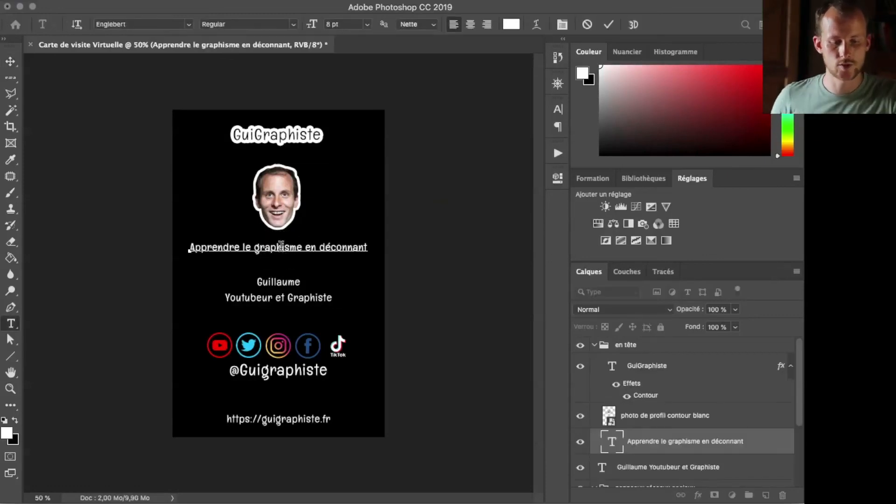
key(super+a)
click(327, 24)
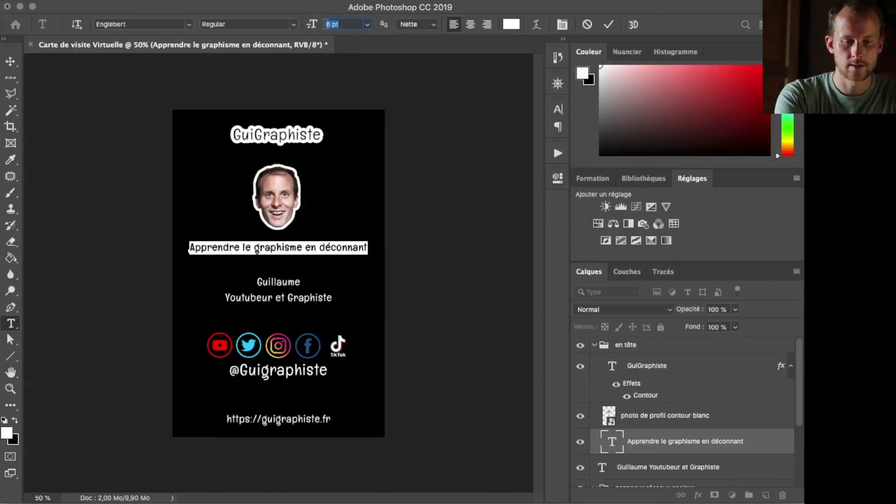
text(9)
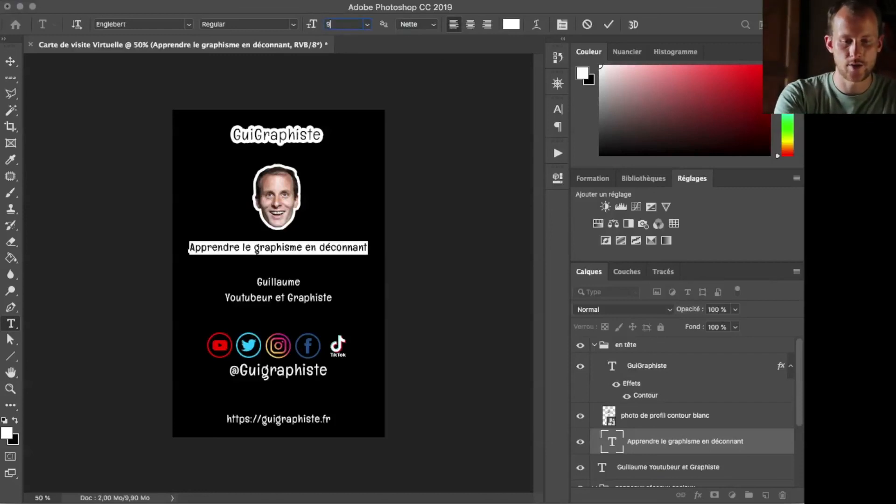
key(Return)
click(609, 24)
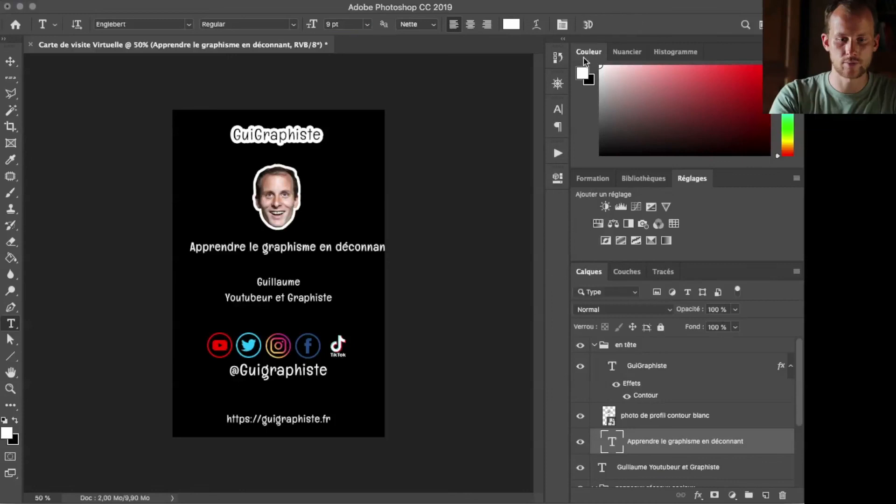
Set both lines of the name and job text below the slogan to 7 pt and commit the change
click(335, 298)
drag(335, 298, 234, 274)
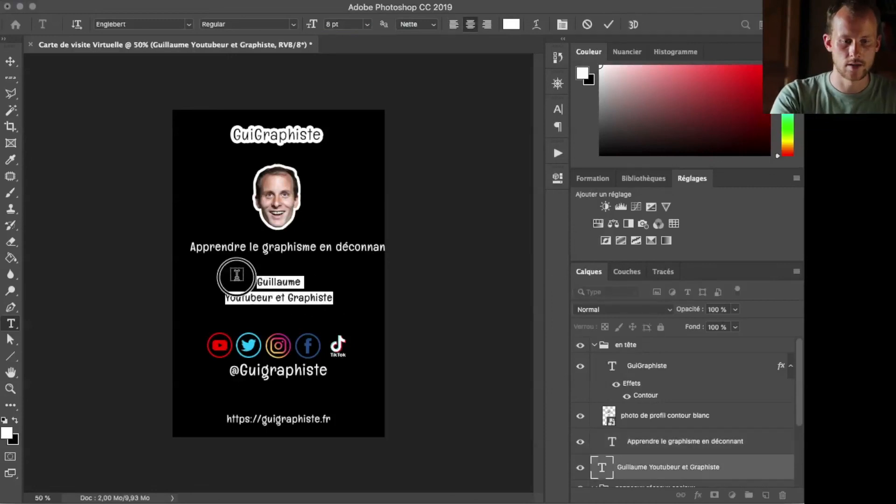
click(344, 24)
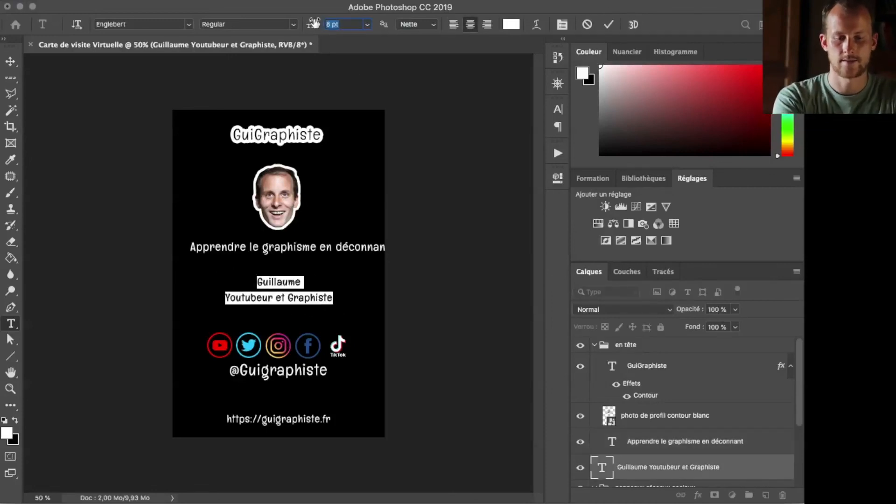
text(7)
key(Return)
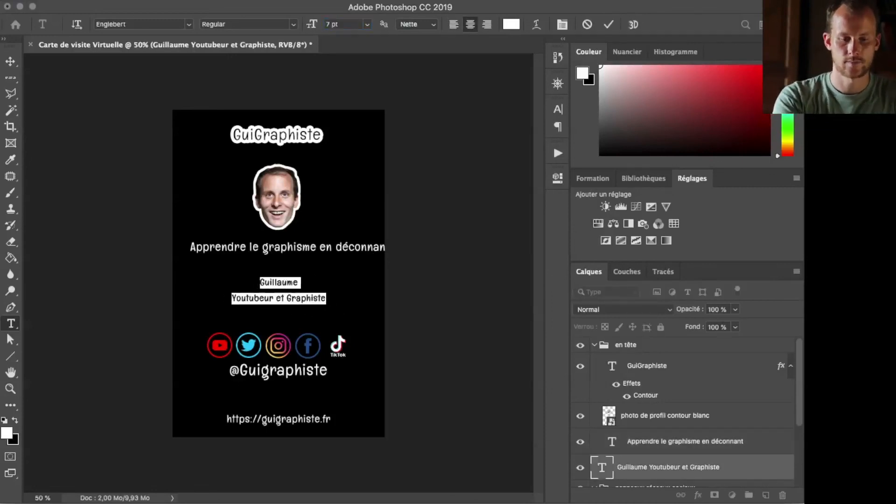
click(610, 24)
Move the slogan back inside the card, centre it horizontally on the whole card and clear the selection
key(v)
drag(304, 252, 294, 243)
key(super+a)
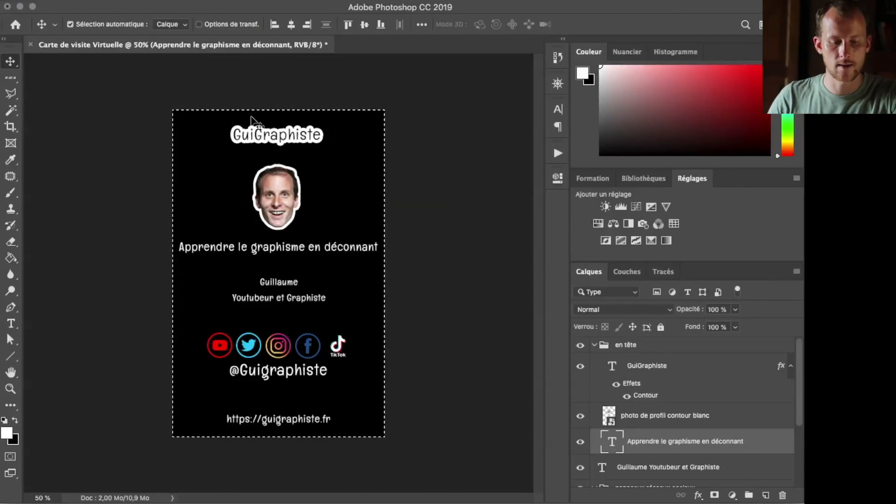
click(291, 22)
key(super+d)
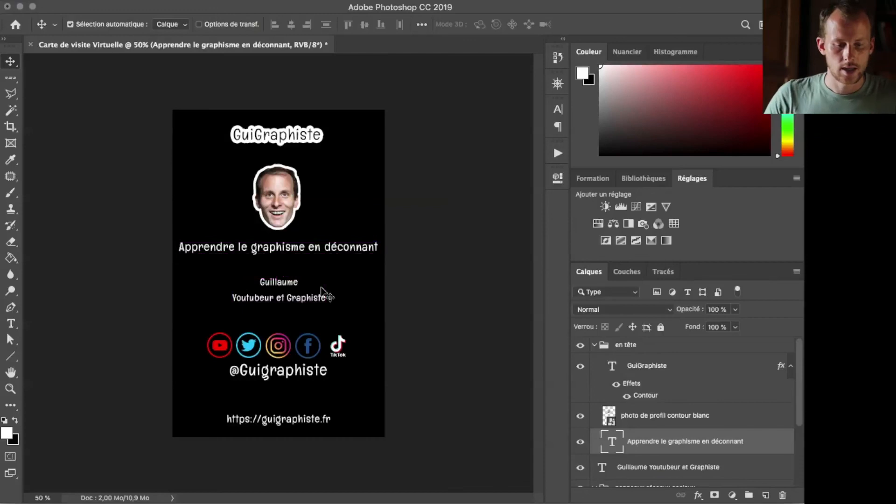
double_click(266, 417)
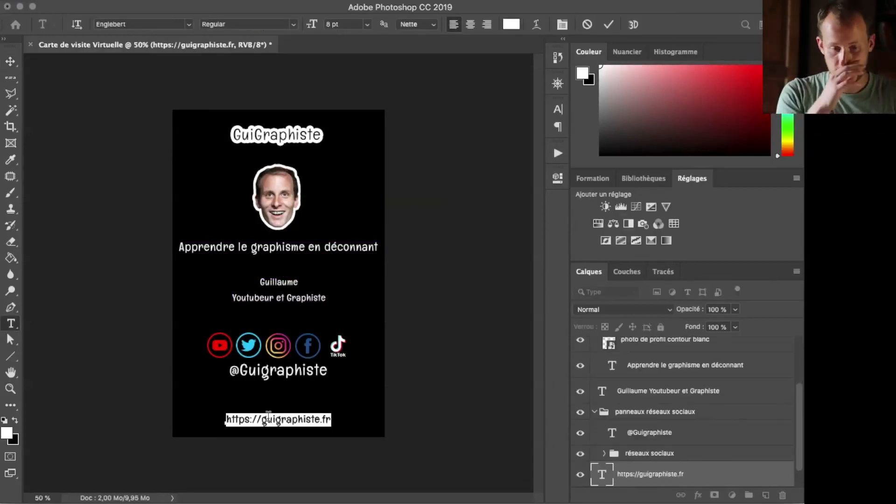
click(348, 24)
text(7)
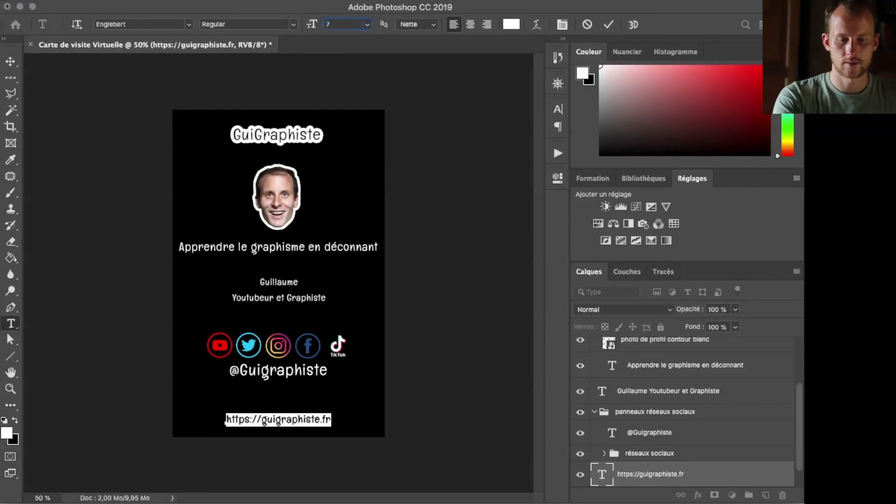
key(Return)
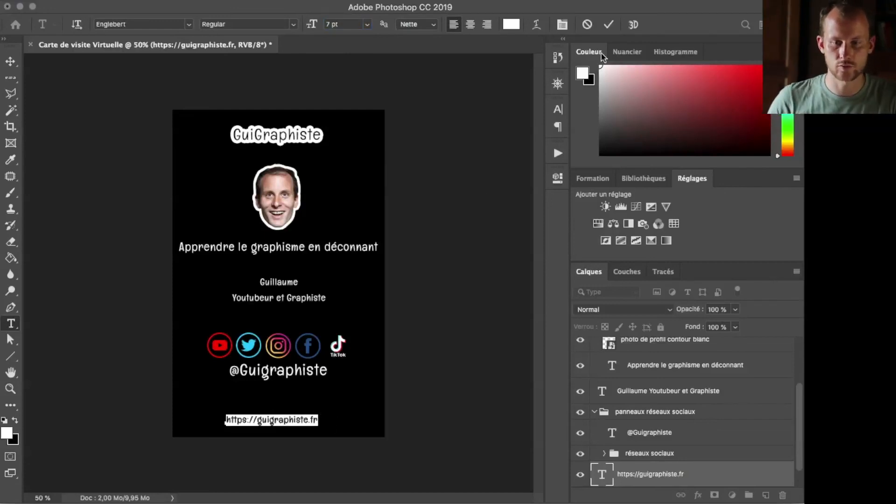
click(610, 27)
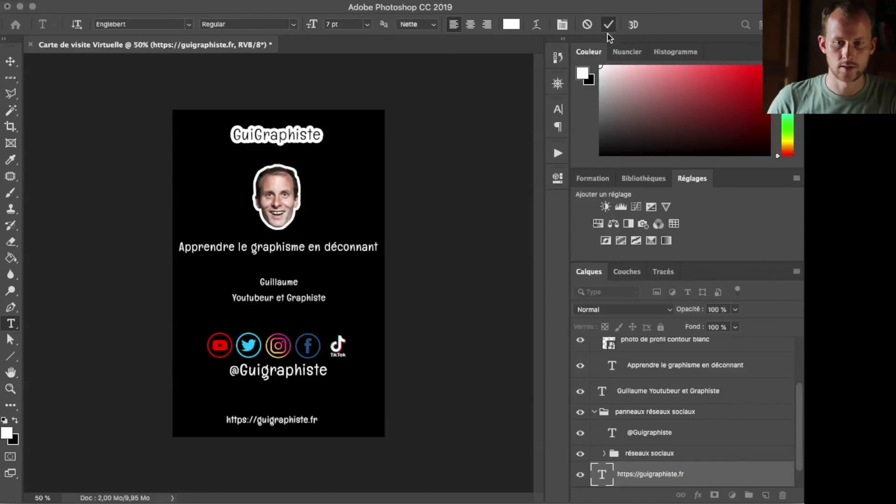
Centre the website text horizontally on the whole card and clear the selection
key(super+a)
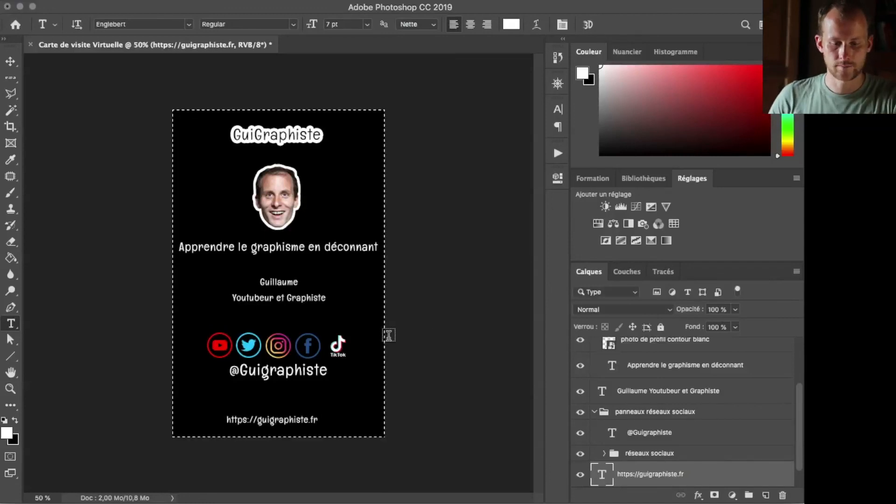
key(v)
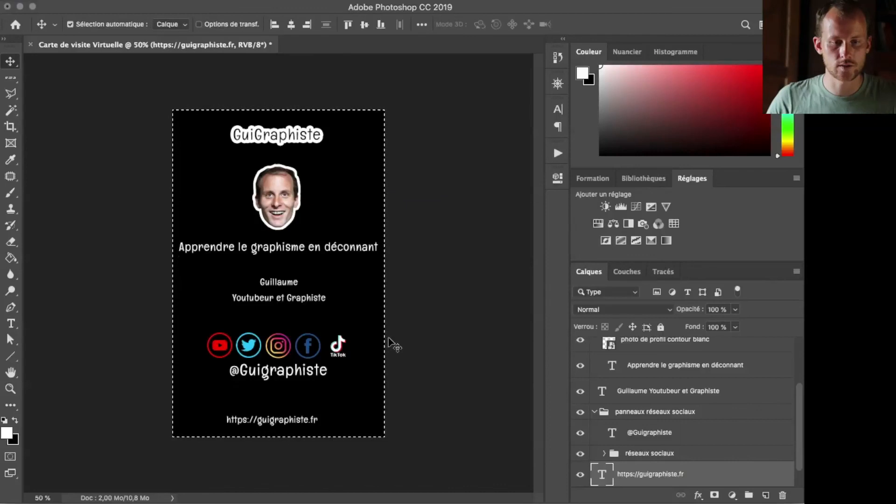
click(290, 24)
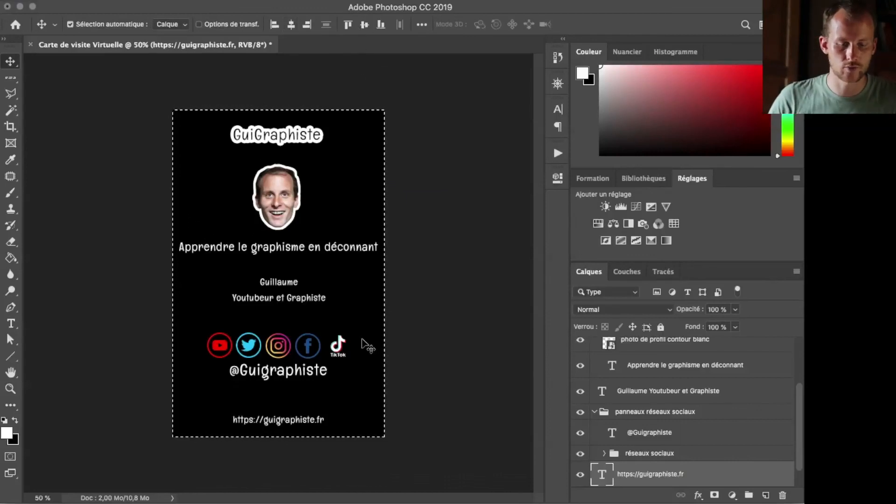
key(super+d)
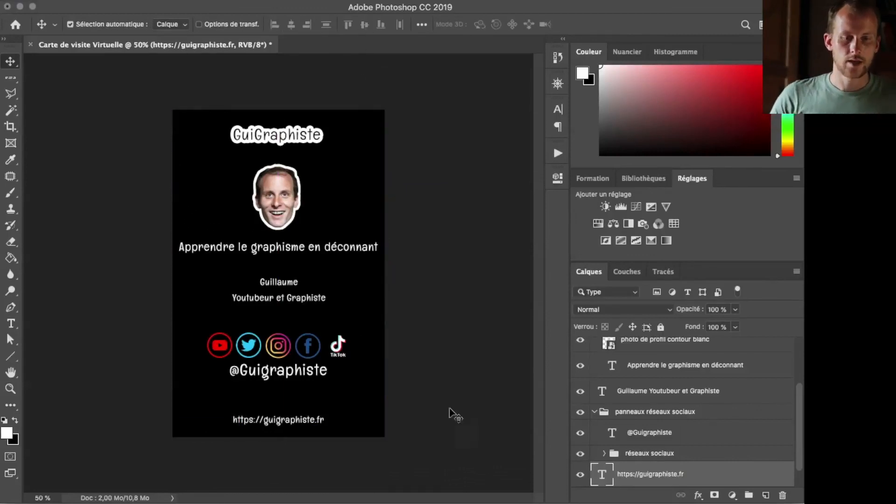